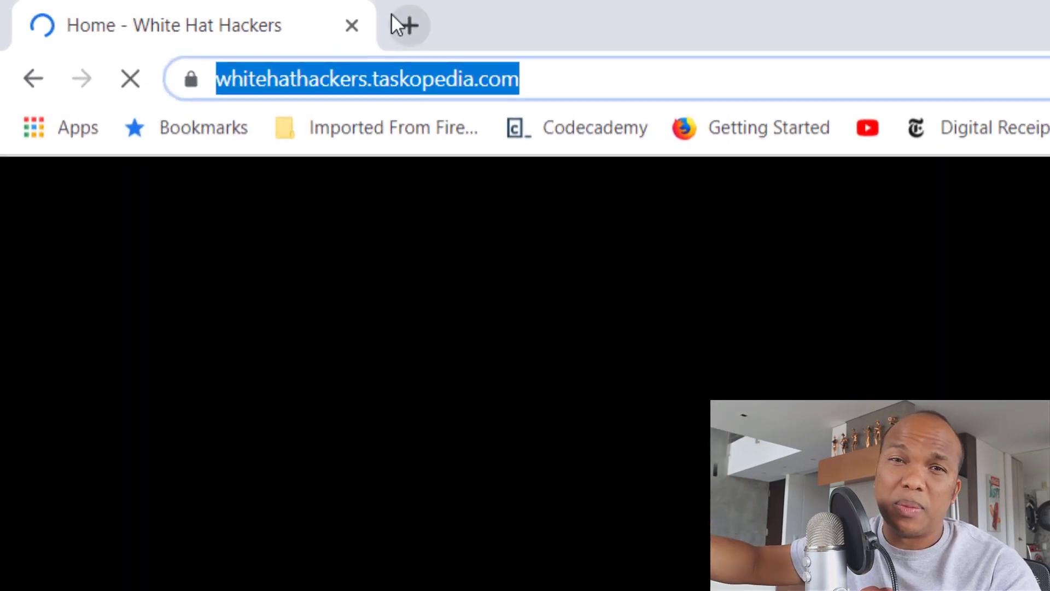
# Step: Enter the default WordPress login address whitehathackers.taskopedia.com/wp-admin for the White Hat Hackers site
pyautogui.press('End')
pyautogui.write('/w')
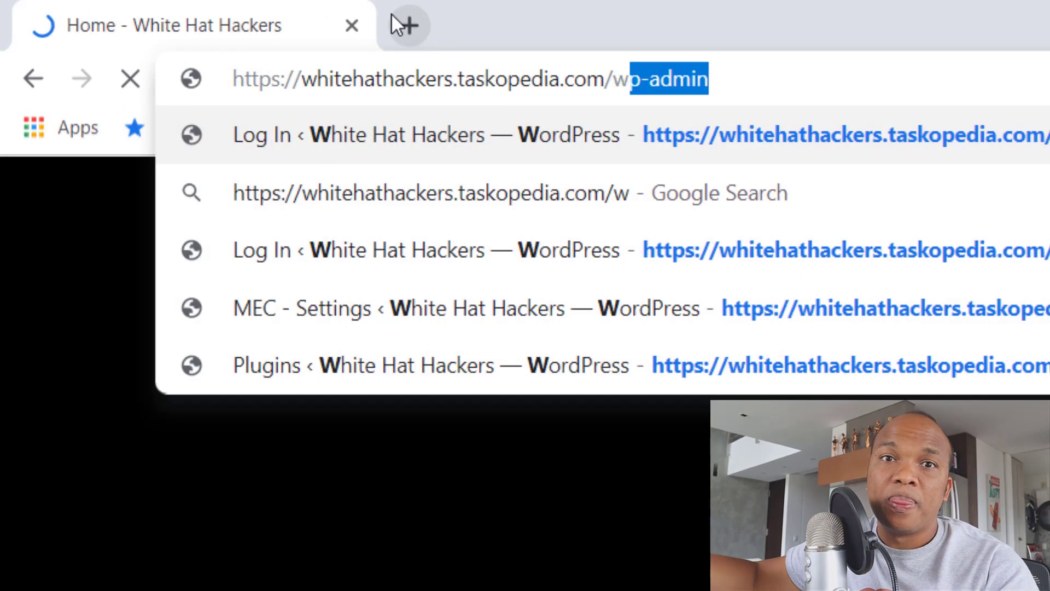
pyautogui.write('p-admin')
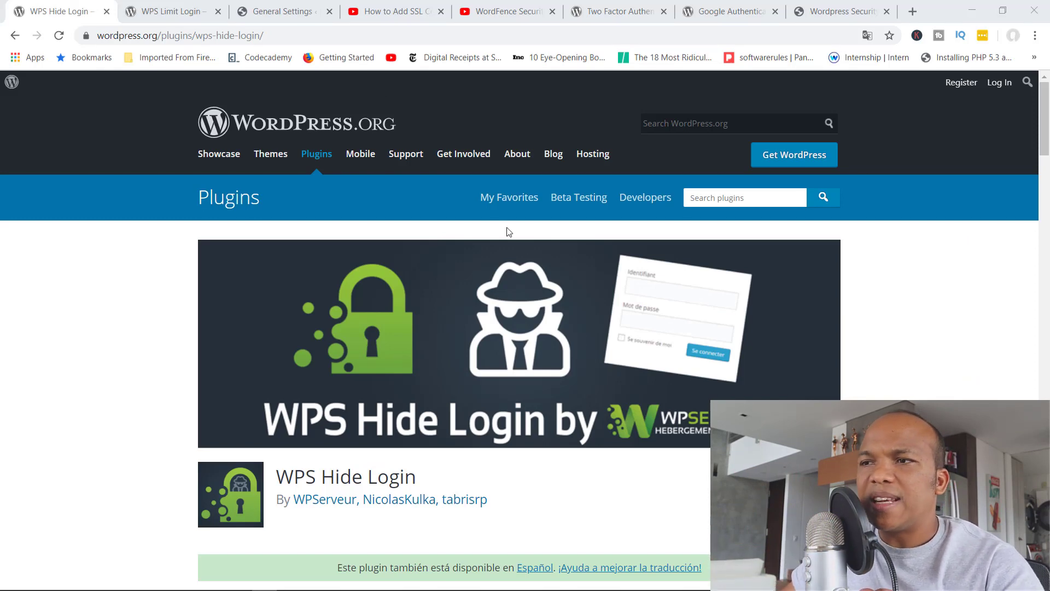
# Step: In the Uefa Blogger general settings, set the WPS Hide Login login URL to batcave
pyautogui.click(295, 10)
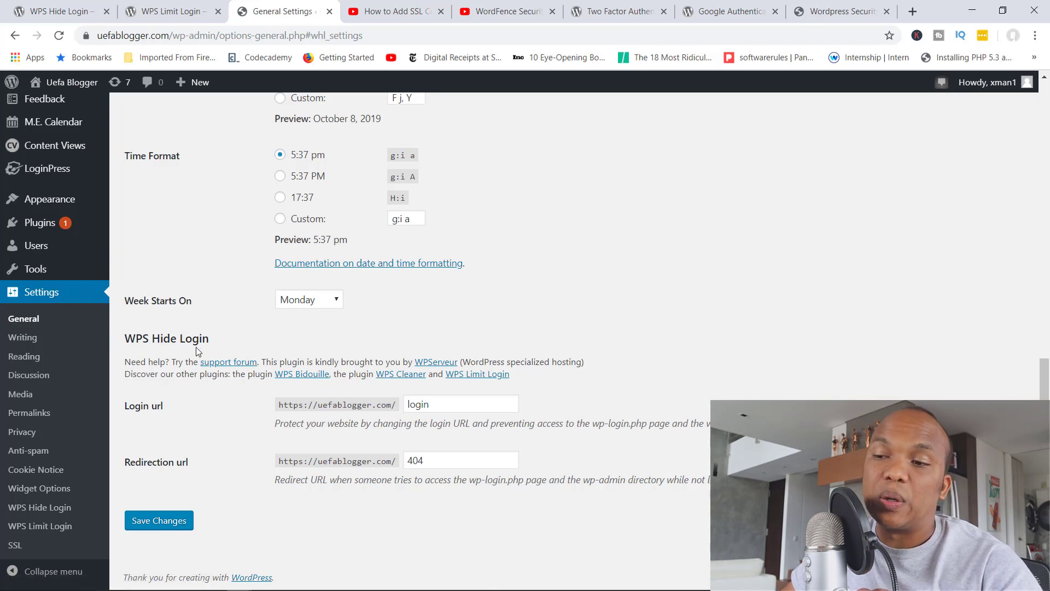
pyautogui.moveTo(166, 408); pyautogui.dragTo(137, 407)
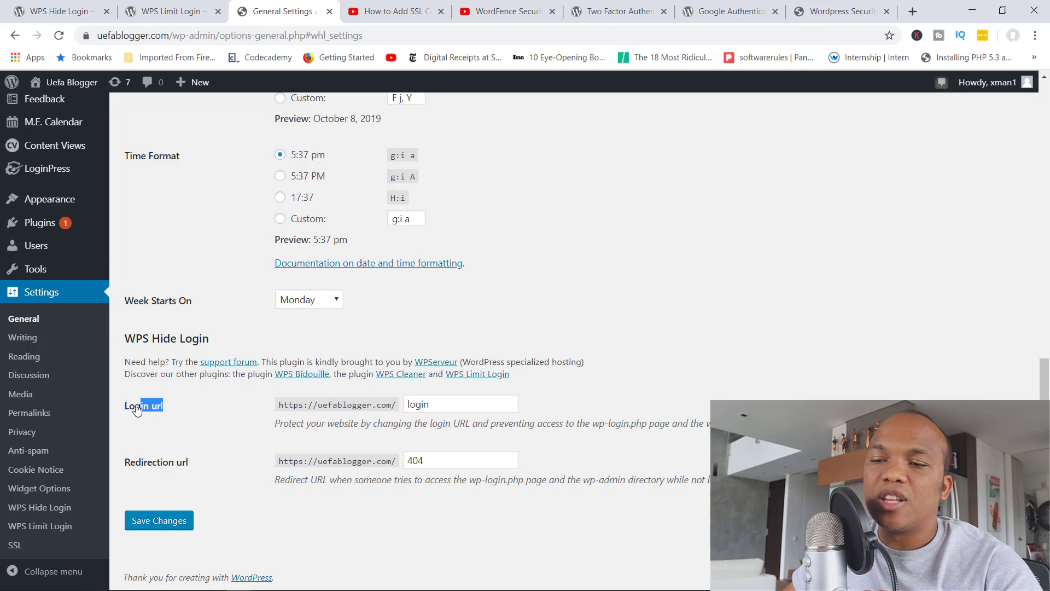
pyautogui.doubleClick(449, 408)
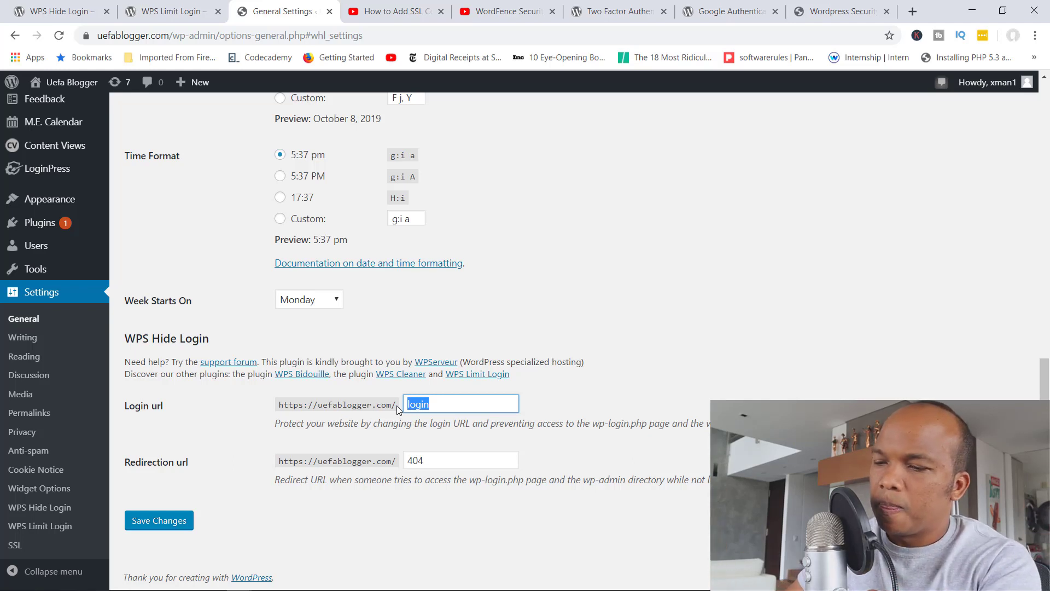
pyautogui.write('batc')
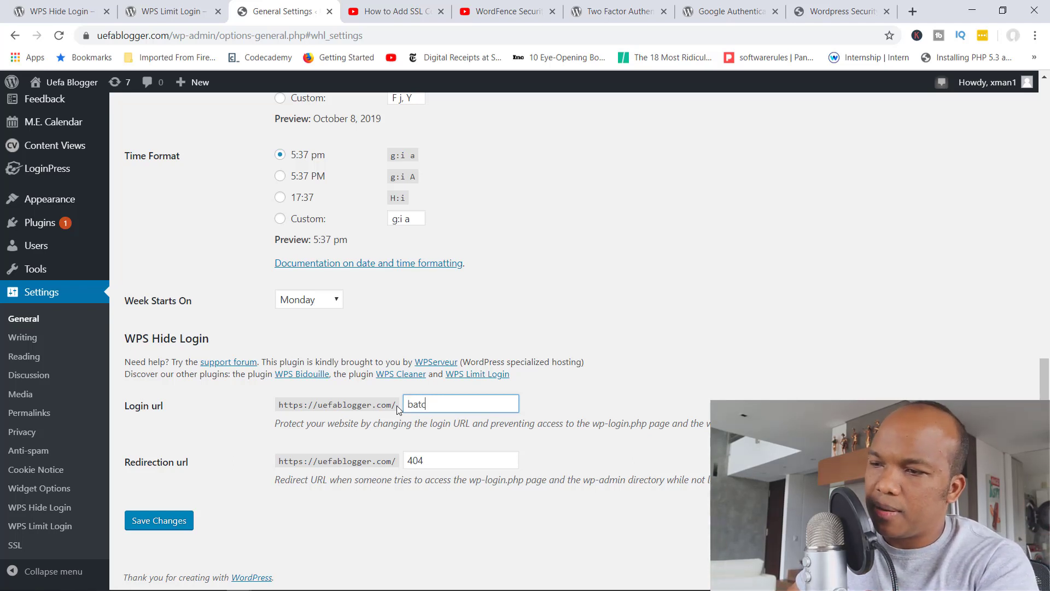
pyautogui.write('ave')
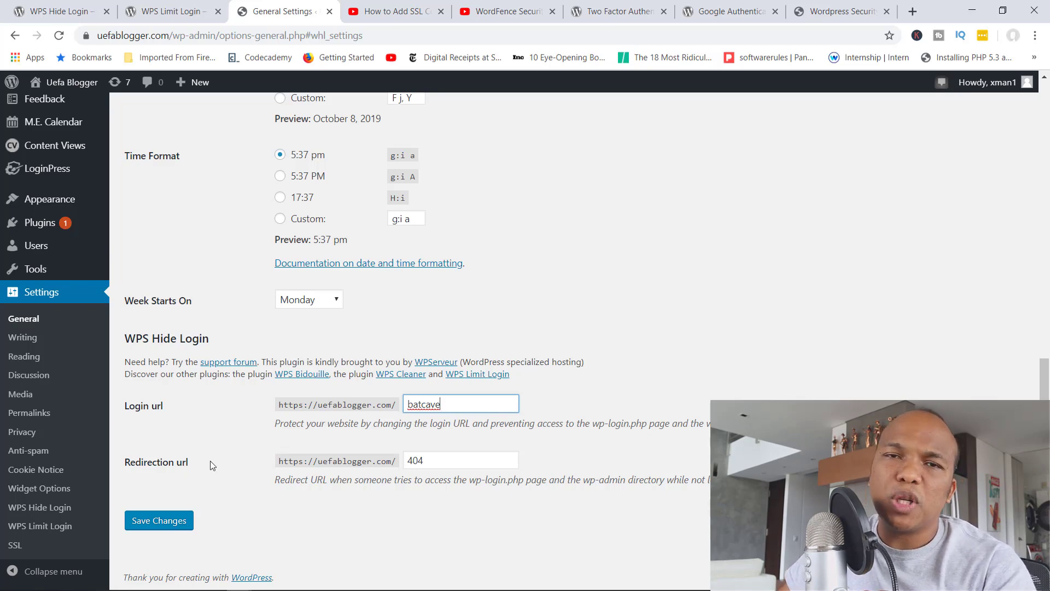
# Step: Keep the WPS Hide Login redirection URL as 404 and save the general settings
pyautogui.click(434, 461)
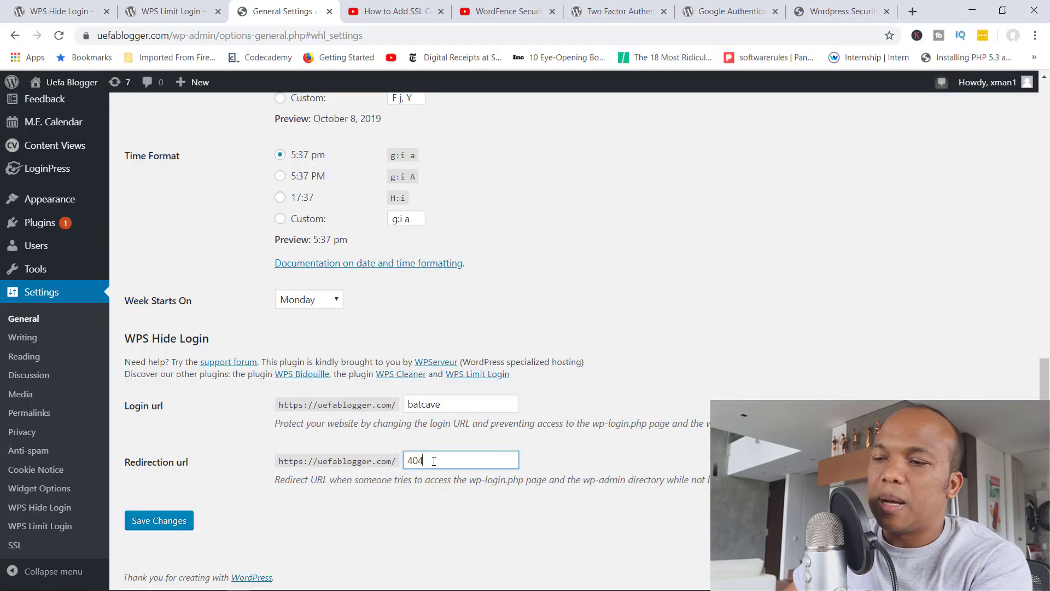
pyautogui.moveTo(434, 461); pyautogui.dragTo(405, 460)
pyautogui.click(422, 460)
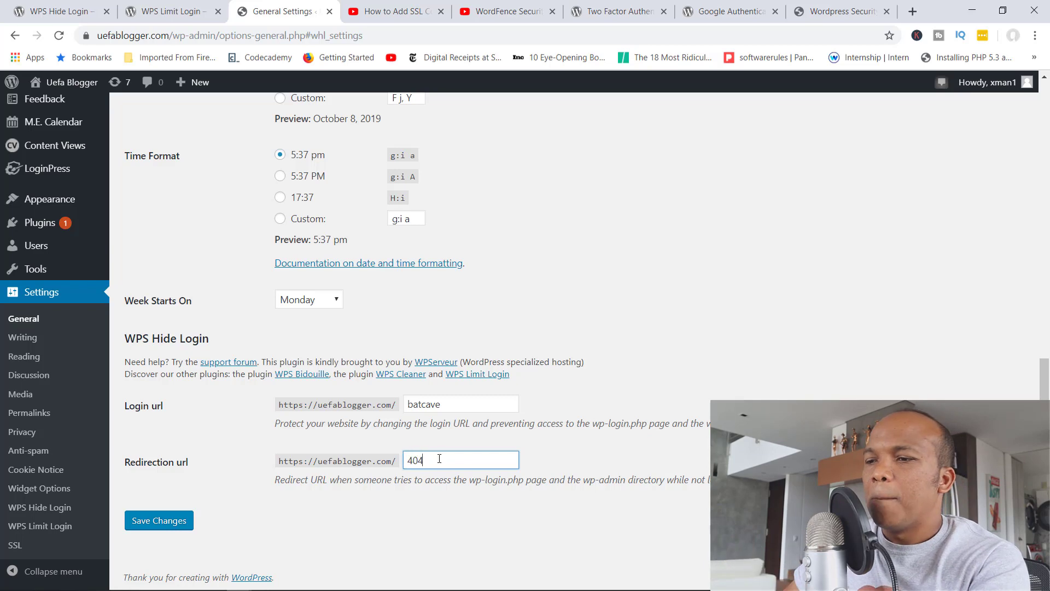
pyautogui.click(167, 528)
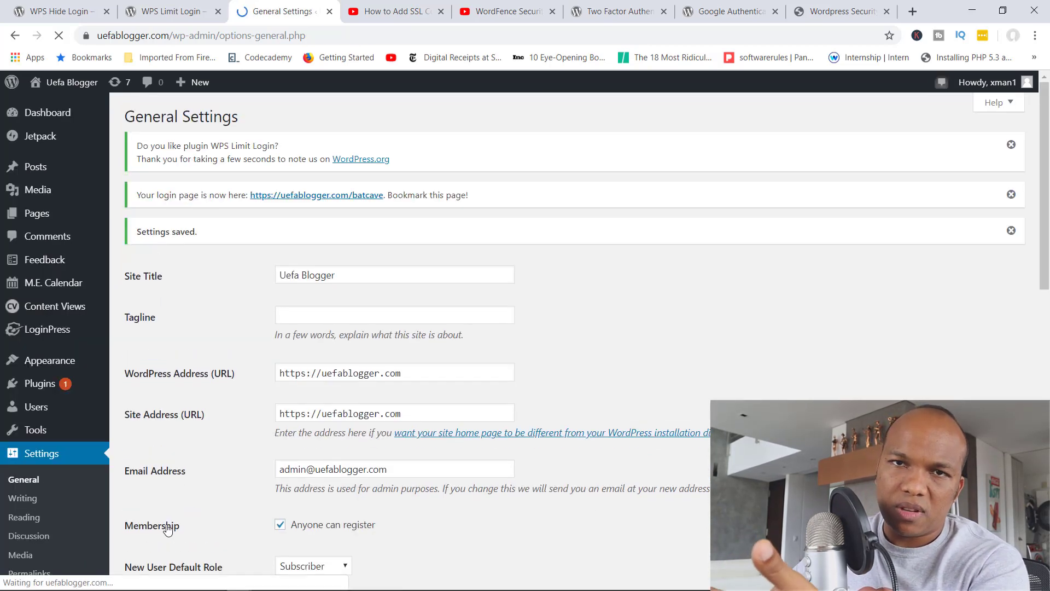
# Step: Log out of the Uefa Blogger admin and go to the uefablogger.com home page
pyautogui.moveTo(984, 83)
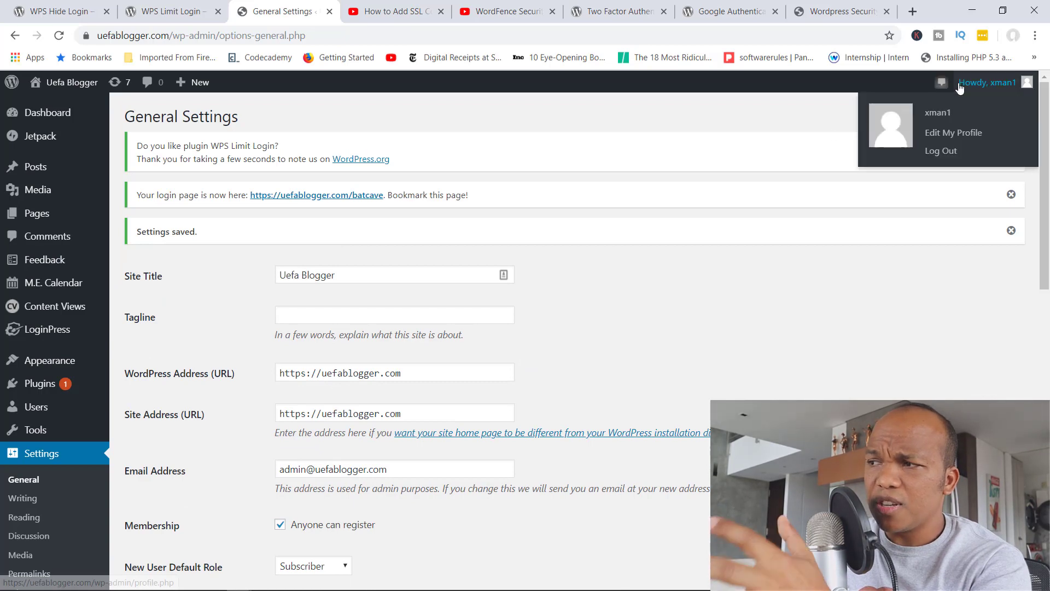
pyautogui.click(942, 152)
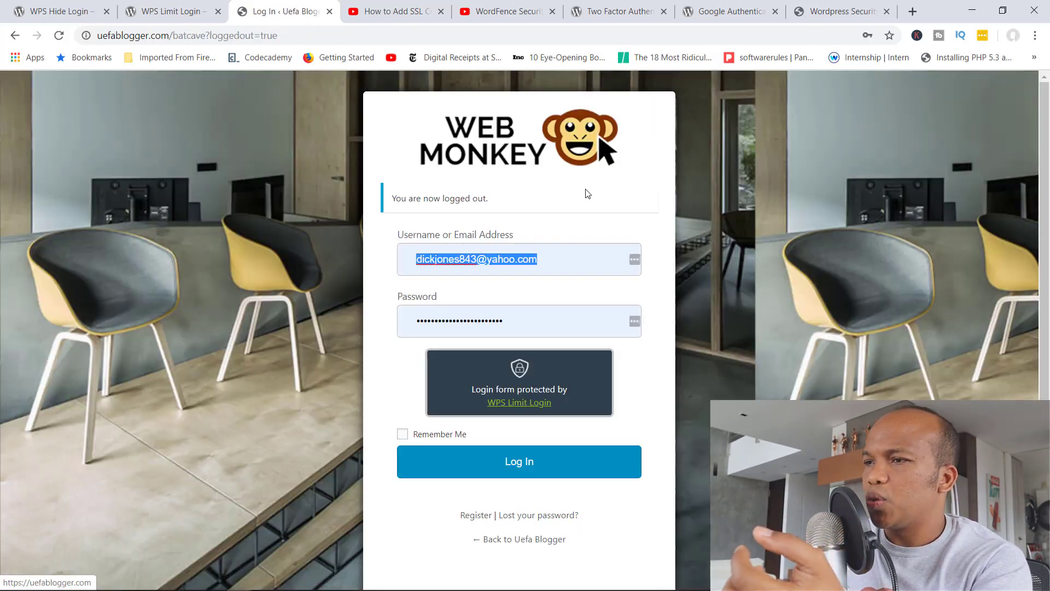
pyautogui.moveTo(278, 35); pyautogui.dragTo(174, 31)
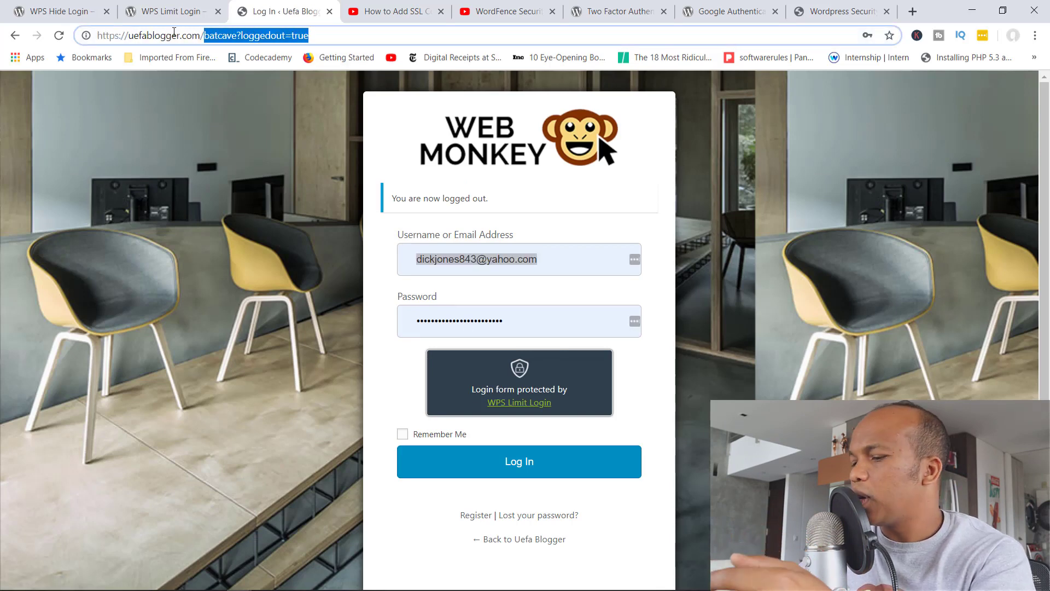
pyautogui.press('BackSpace')
pyautogui.press('Return')
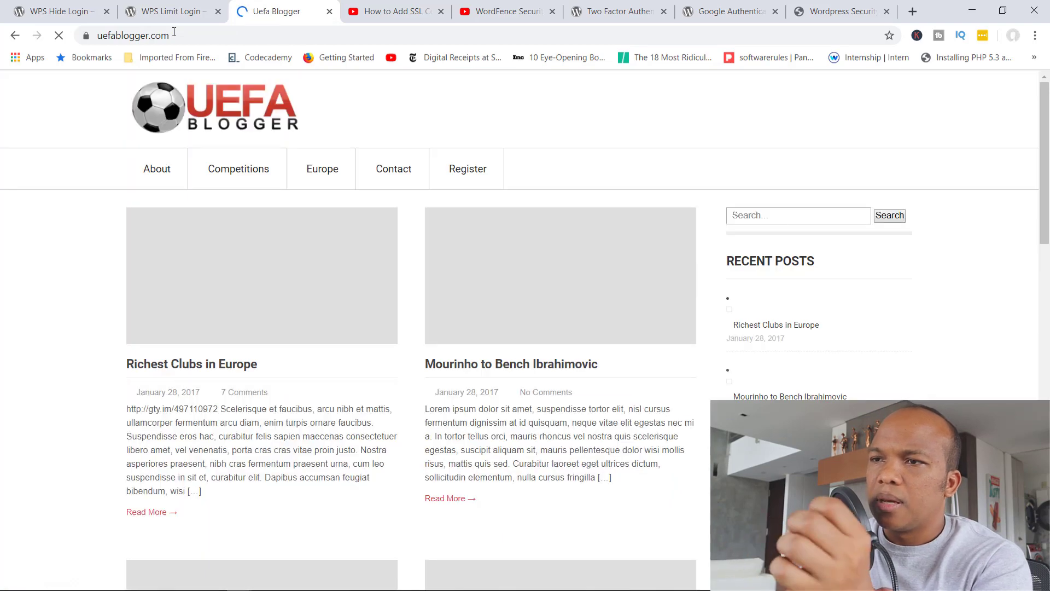
# Step: Test the default login address by visiting uefablogger.com/wp-admin while logged out
pyautogui.click(174, 34)
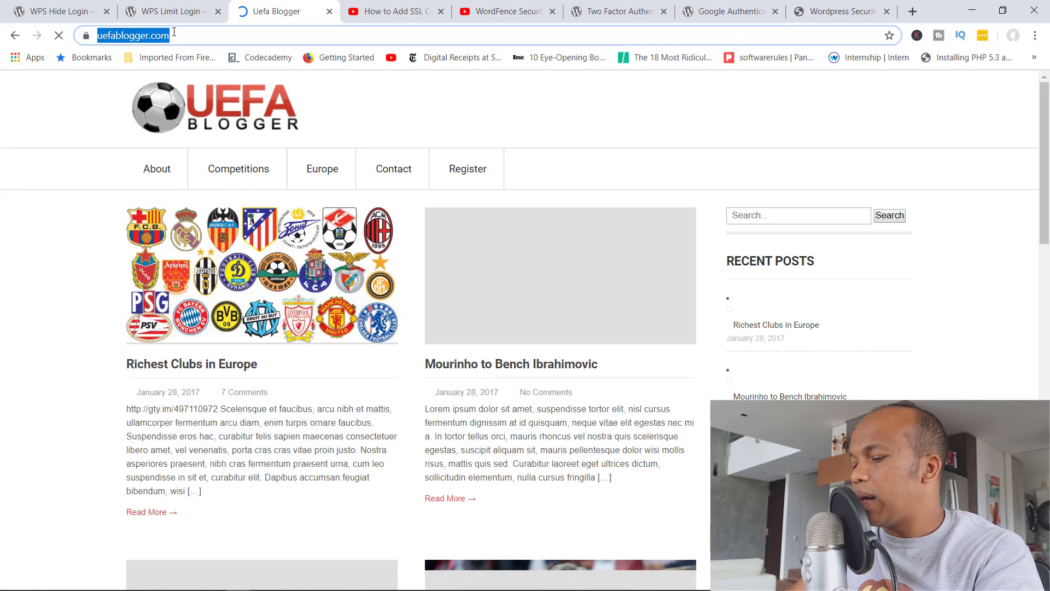
pyautogui.press('End')
pyautogui.write('/wp-')
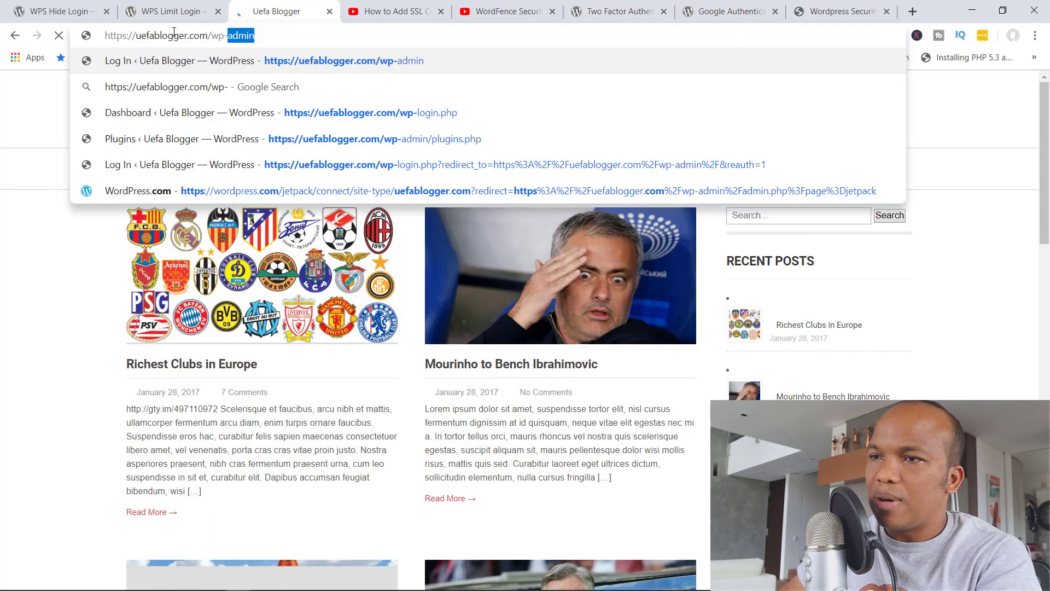
pyautogui.write('admin')
pyautogui.press('Return')
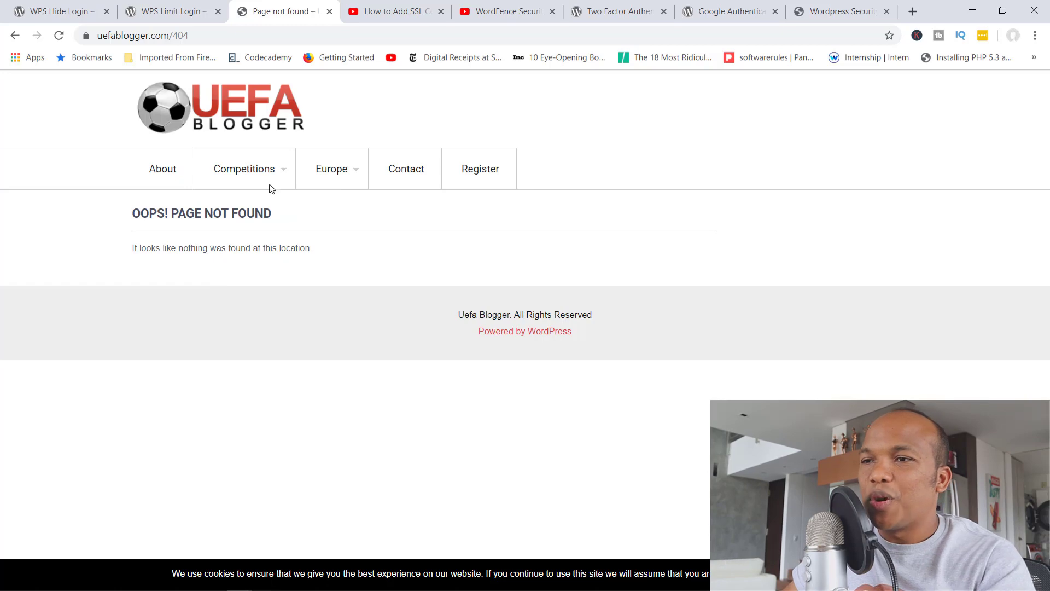
# Step: Open the custom login page at uefablogger.com/batcave
pyautogui.doubleClick(175, 35)
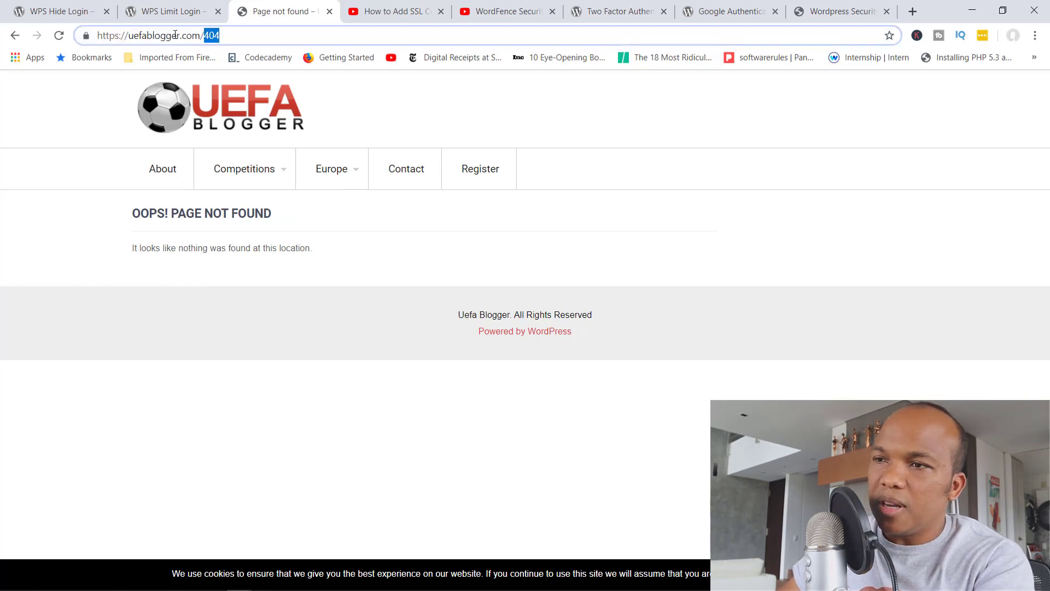
pyautogui.click(175, 35)
pyautogui.write('ba')
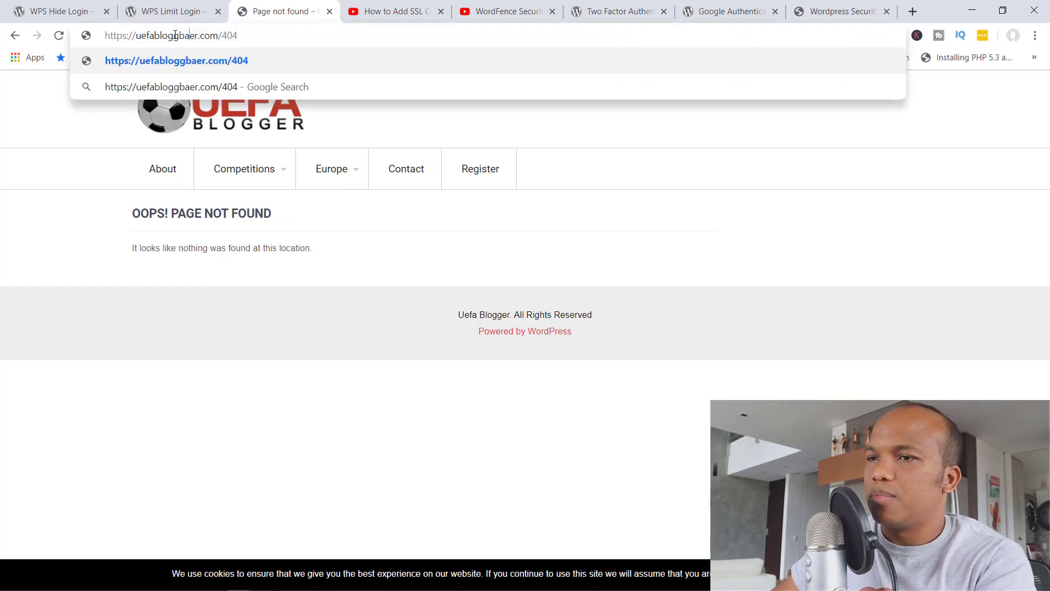
pyautogui.press('BackSpace')
pyautogui.press('BackSpace')
pyautogui.click(266, 37)
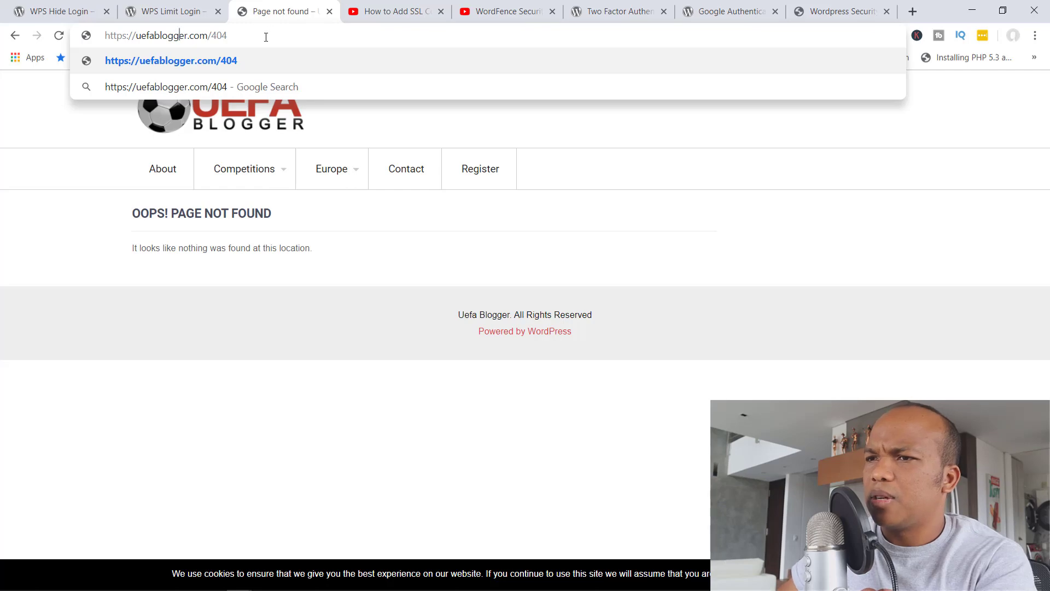
pyautogui.press('BackSpace')
pyautogui.press('BackSpace')
pyautogui.press('BackSpace')
pyautogui.write('batcave')
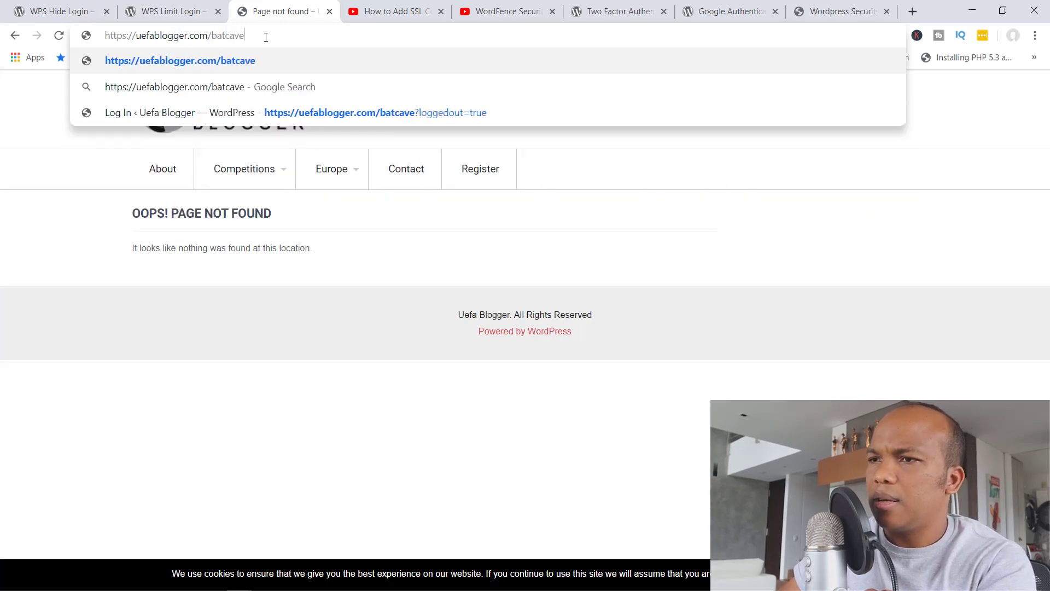
pyautogui.press('Return')
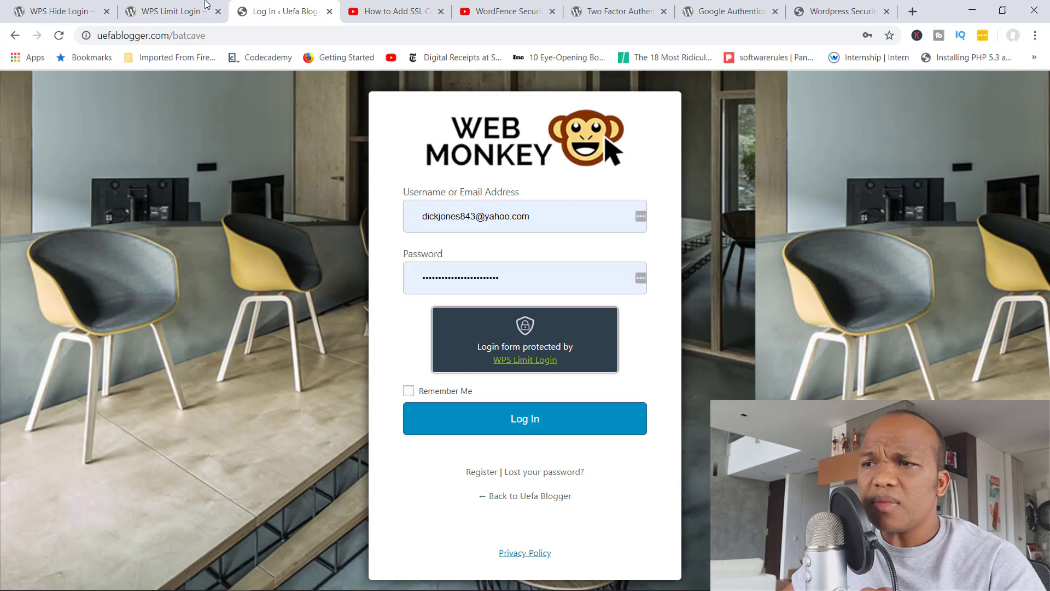
# Step: Close the WPS Hide Login plugin page and look over the WPS Limit Login plugin page on WordPress.org
pyautogui.click(108, 12)
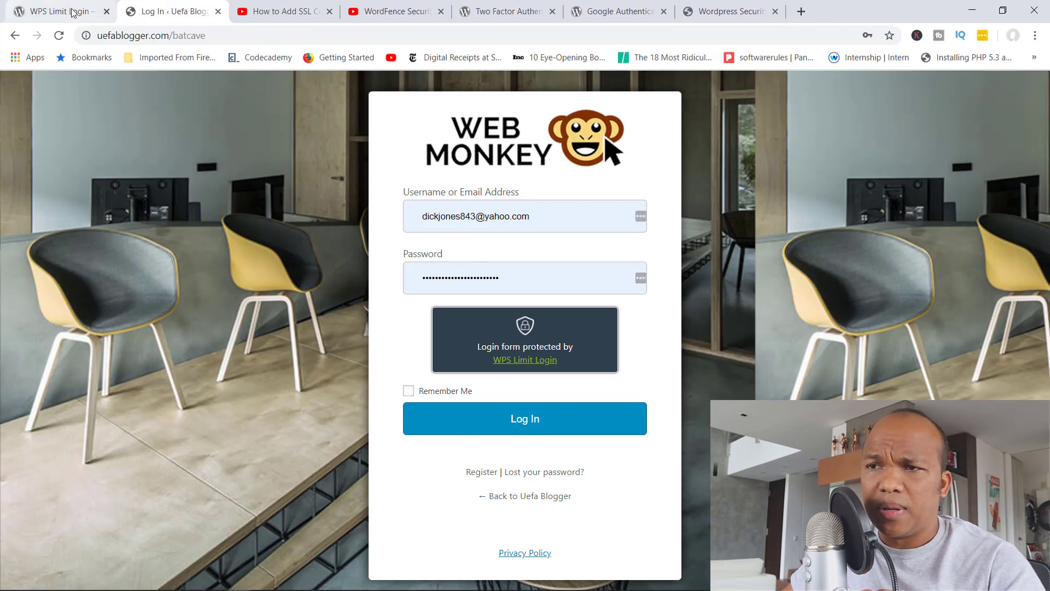
pyautogui.click(68, 12)
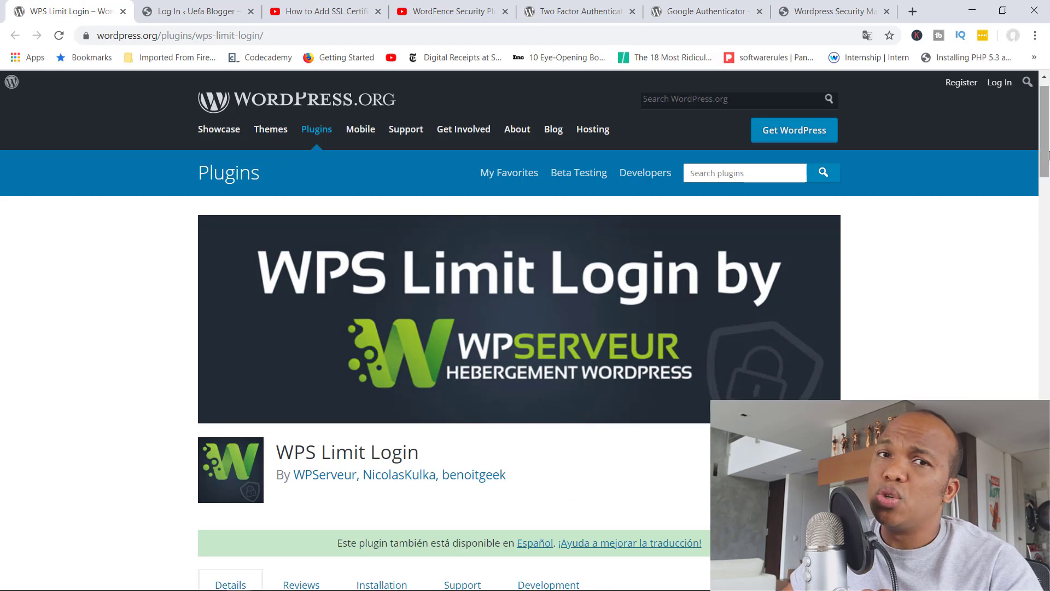
pyautogui.moveTo(1048, 156); pyautogui.dragTo(1047, 180)
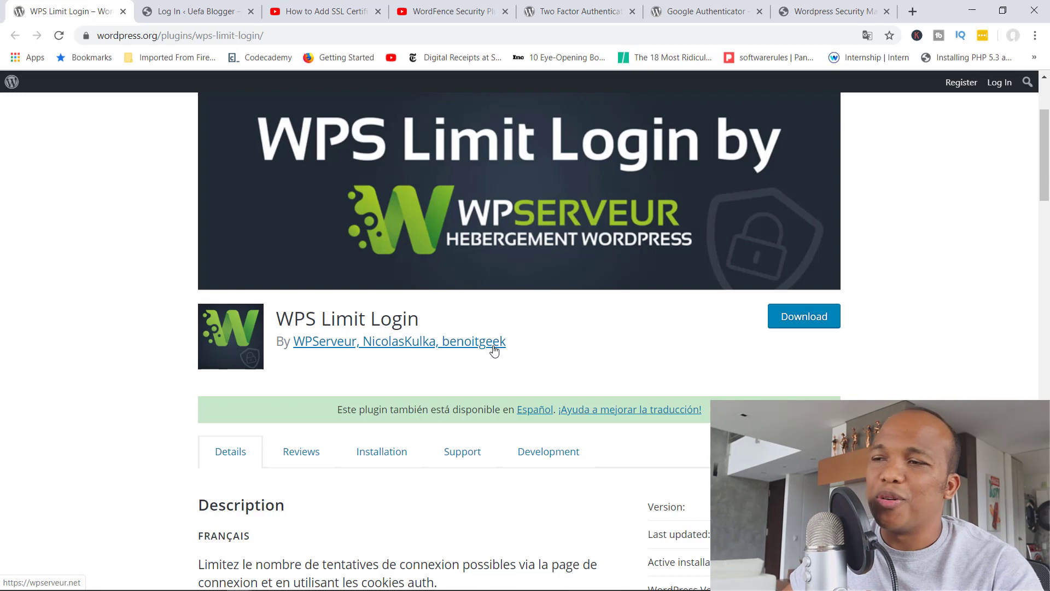
pyautogui.moveTo(1043, 161); pyautogui.dragTo(1043, 172)
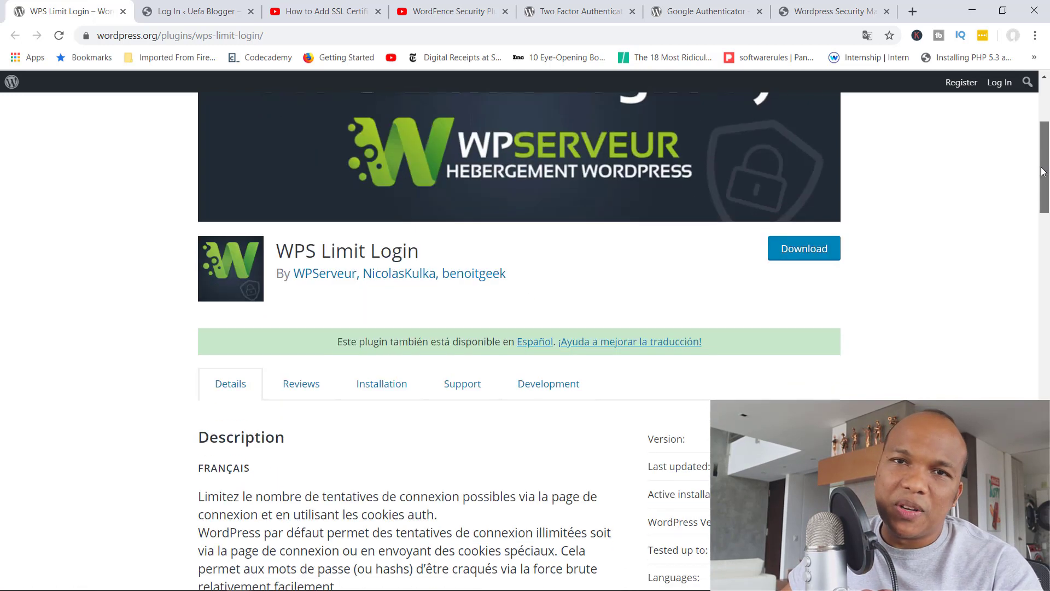
pyautogui.scroll(2, 1042, 172)
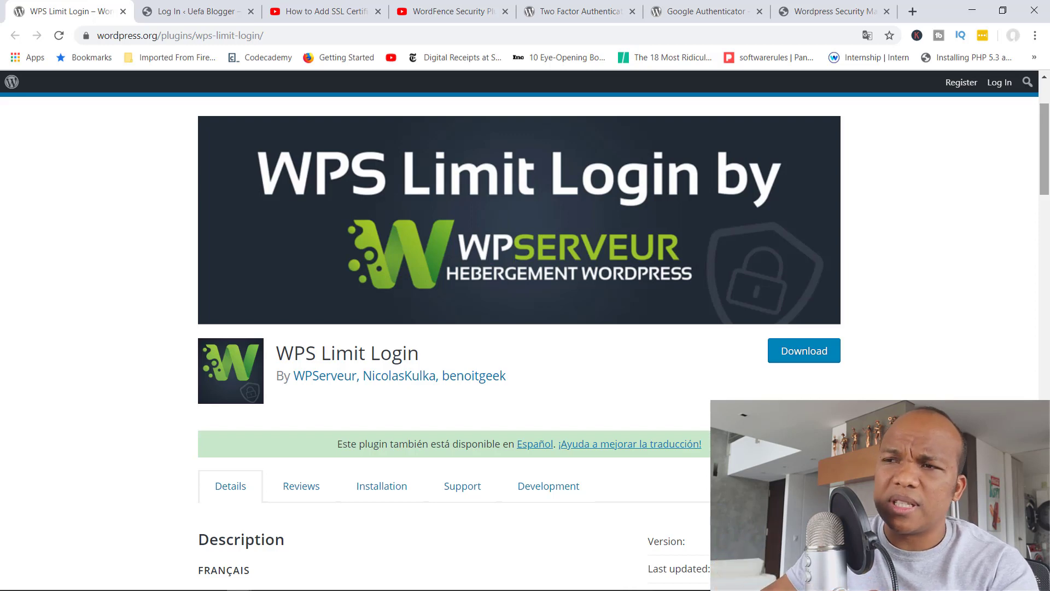
# Step: On the Uefa Blogger login page, replace the username with the admin username and try to log in with the prefilled password
pyautogui.click(216, 17)
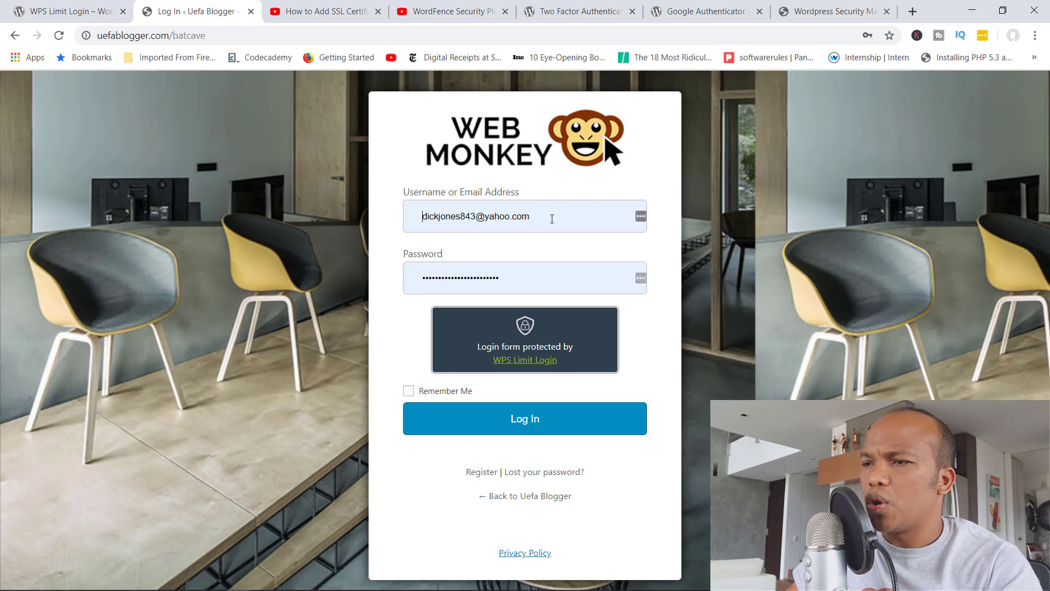
pyautogui.moveTo(547, 216); pyautogui.dragTo(339, 221)
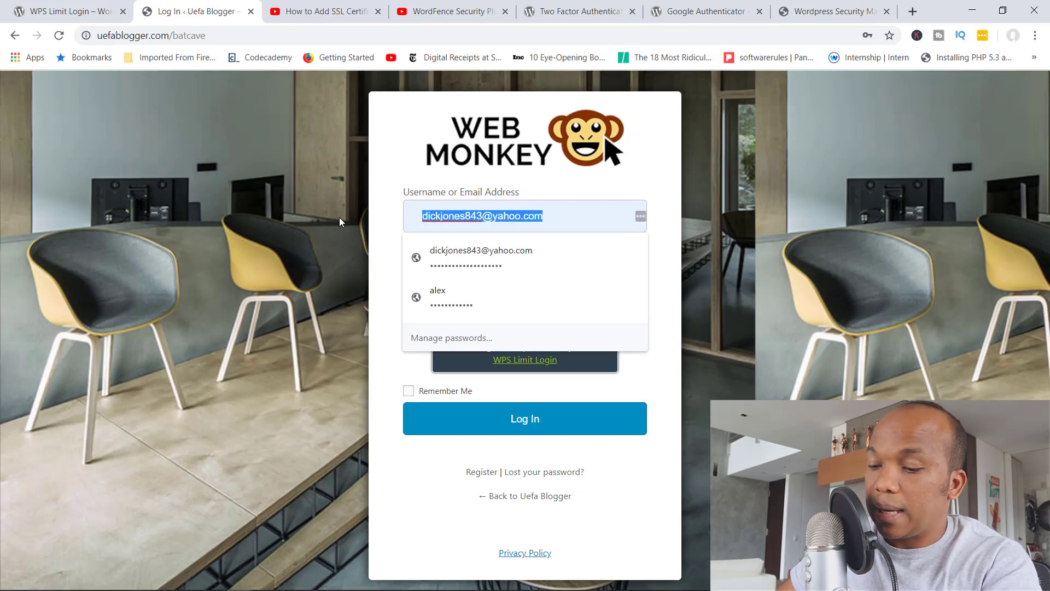
pyautogui.write('xmas')
pyautogui.press('BackSpace')
pyautogui.write('n1')
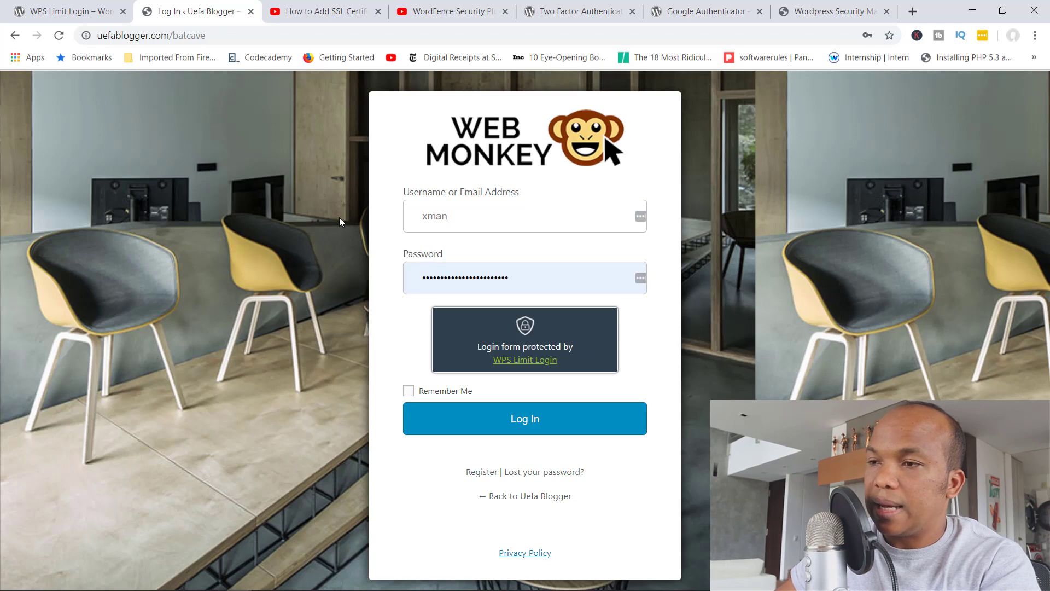
pyautogui.press('Return')
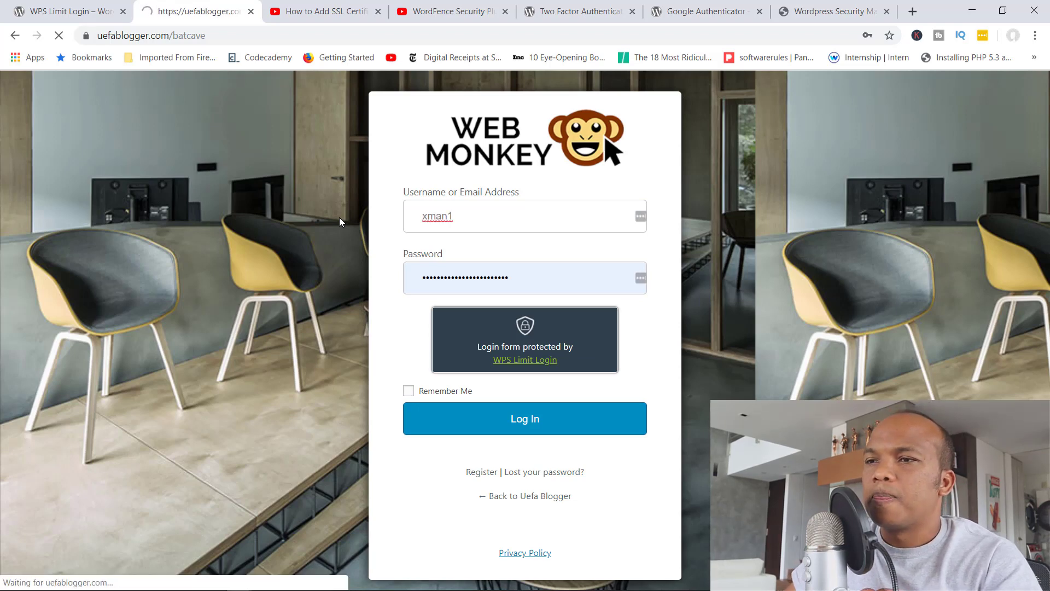
# Step: Enter the account password in the login form and log in to the Uefa Blogger dashboard
pyautogui.click(411, 348)
pyautogui.write('•')
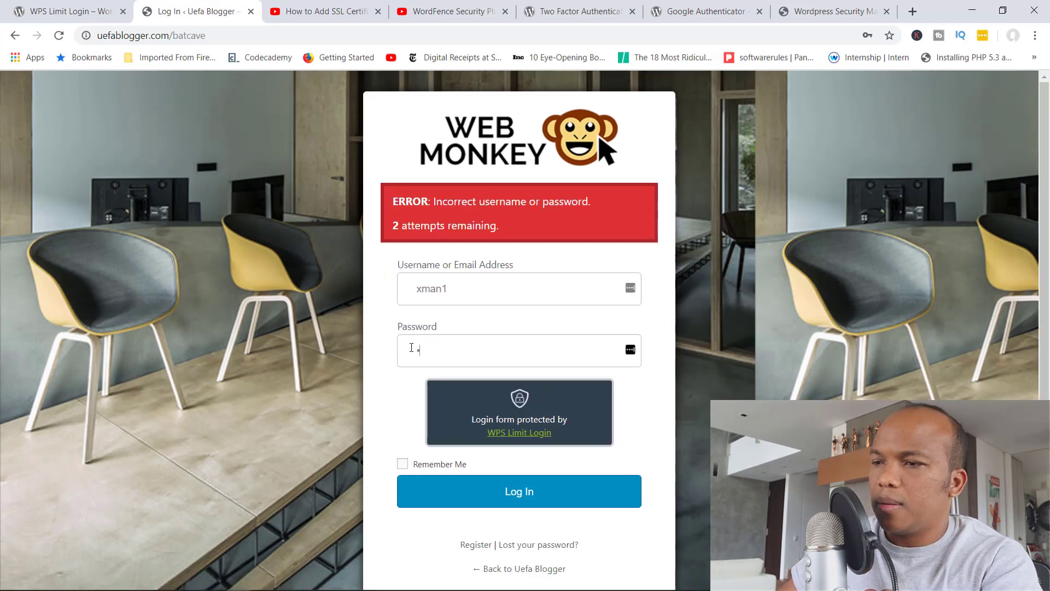
pyautogui.write('••••••••')
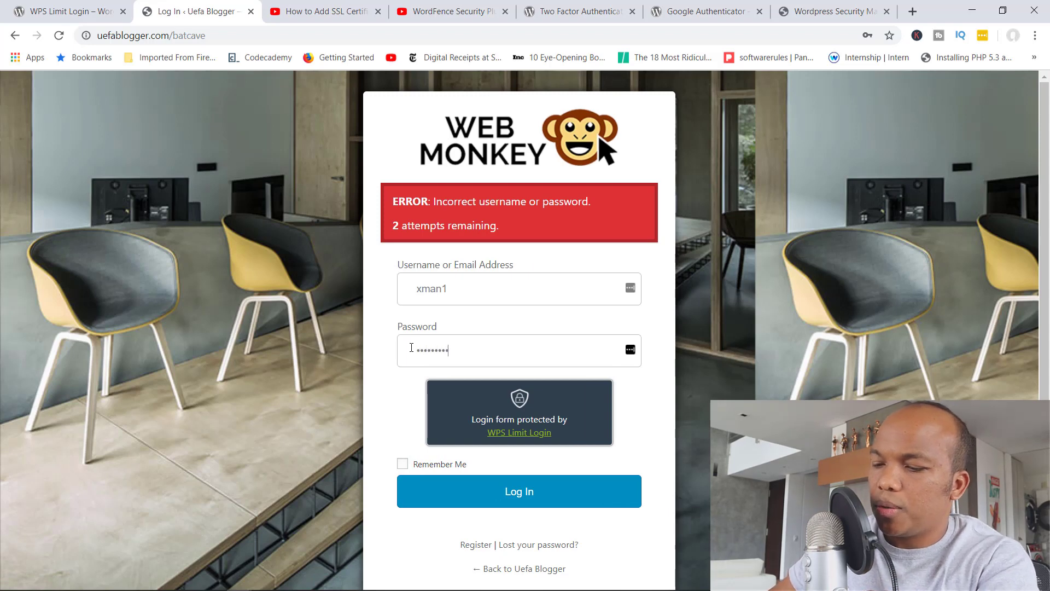
pyautogui.write('•••')
pyautogui.press('Return')
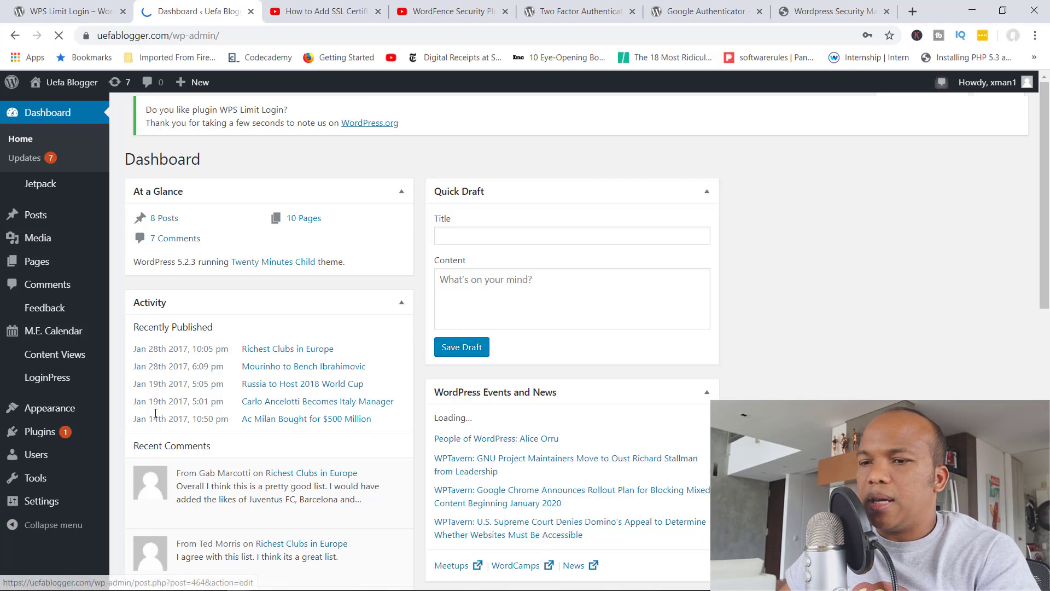
# Step: In the WPS Limit Login plugin settings, set the allowed retries to 2 and save the configuration
pyautogui.click(77, 437)
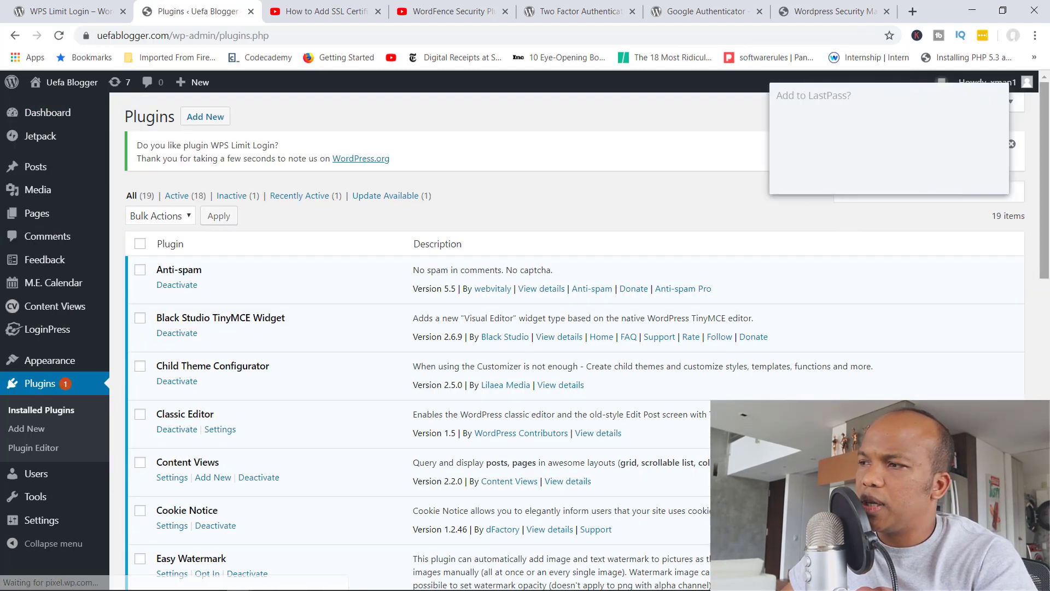
pyautogui.moveTo(1045, 138); pyautogui.dragTo(1028, 404)
pyautogui.click(927, 176)
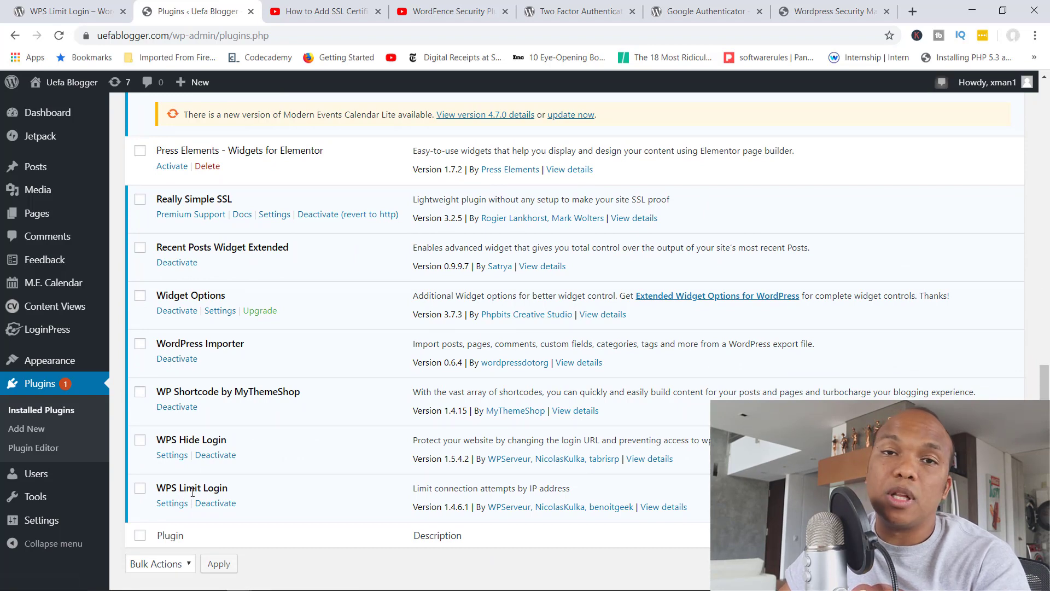
pyautogui.click(172, 503)
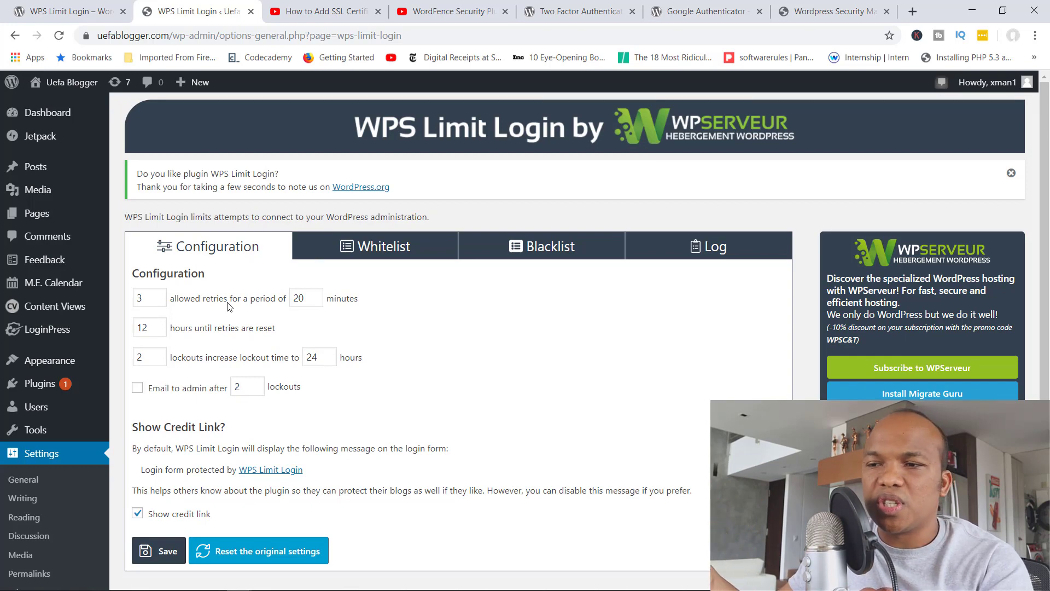
pyautogui.click(158, 300)
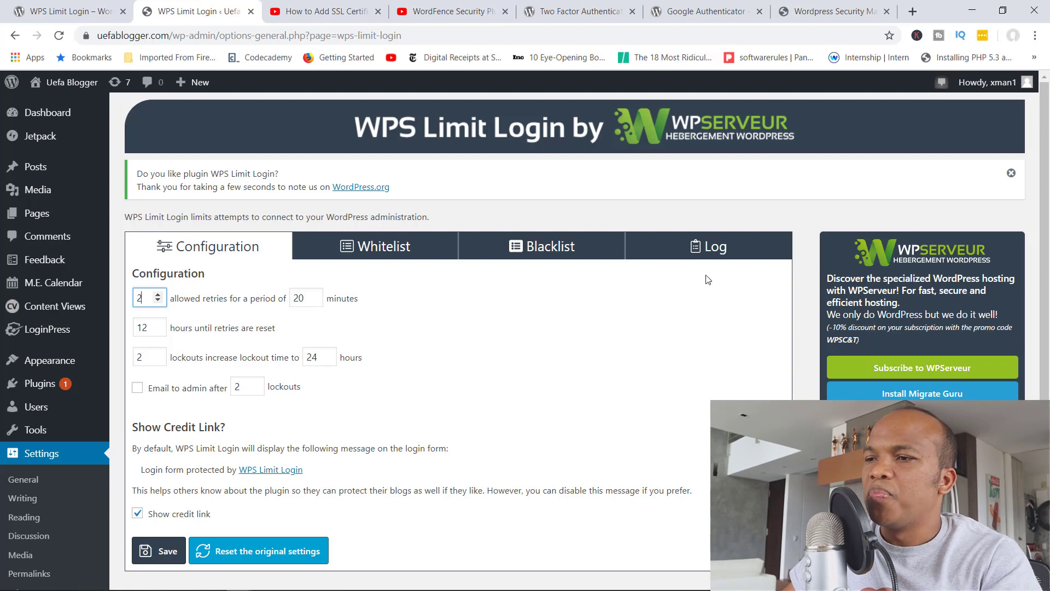
pyautogui.click(163, 552)
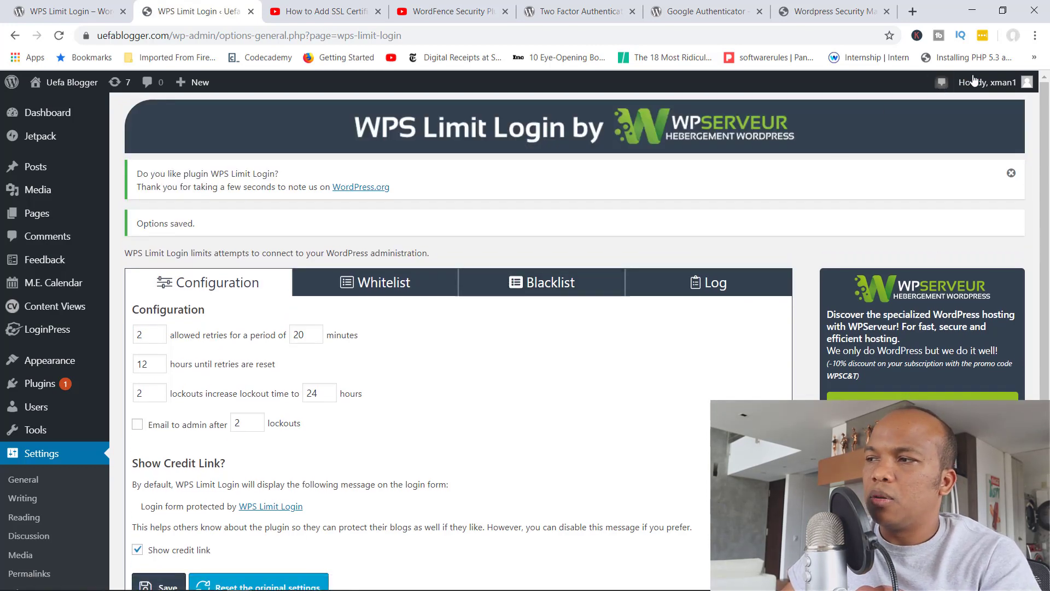
# Step: Log out of Uefa Blogger, replace the prefilled account password in the login form, and submit a login attempt
pyautogui.moveTo(973, 82)
pyautogui.click(953, 154)
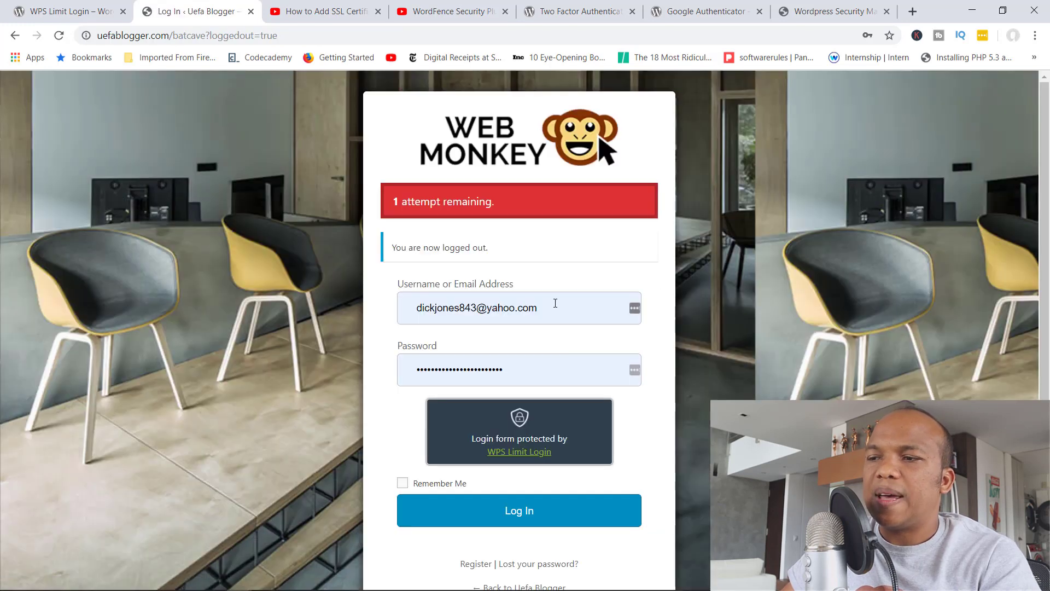
pyautogui.click(524, 359)
pyautogui.hotkey('ctrl', 'a')
pyautogui.write('********************')
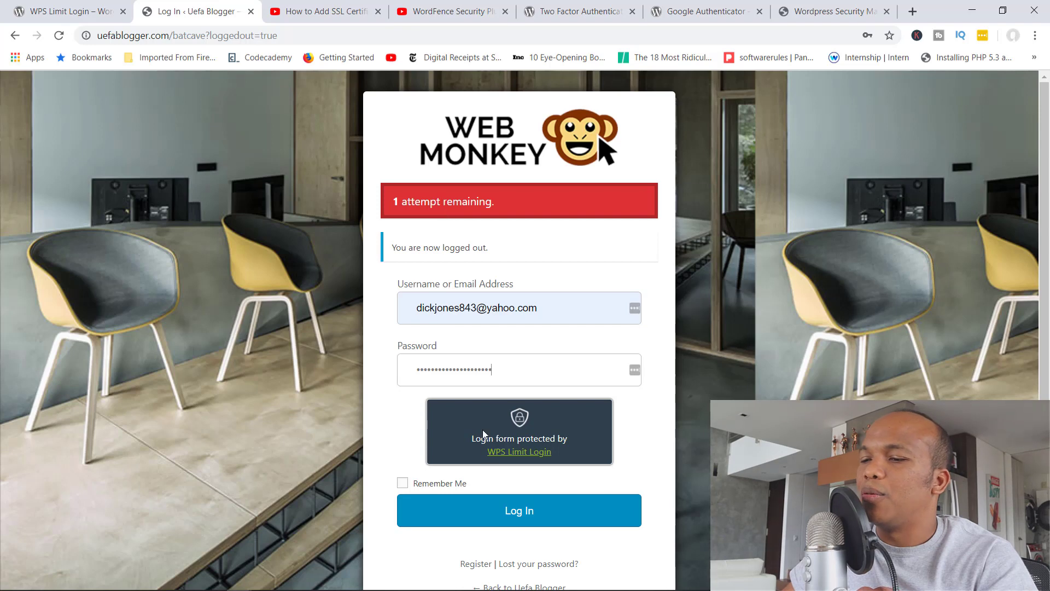
pyautogui.doubleClick(512, 378)
pyautogui.click(529, 511)
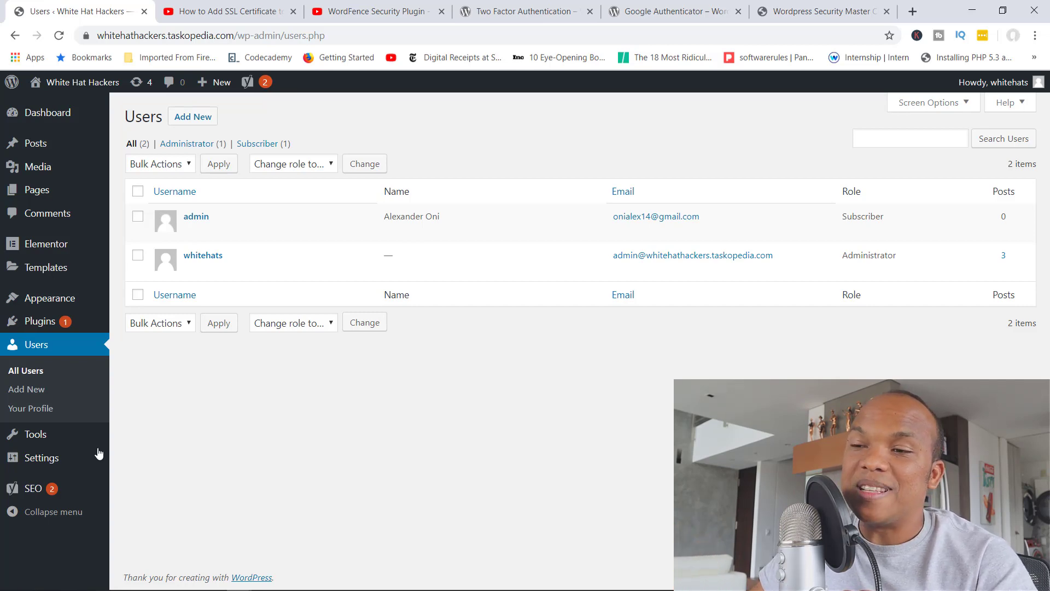
# Step: Look over the YouTube tutorial page on adding an SSL certificate to a WordPress website and close it
pyautogui.moveTo(204, 218)
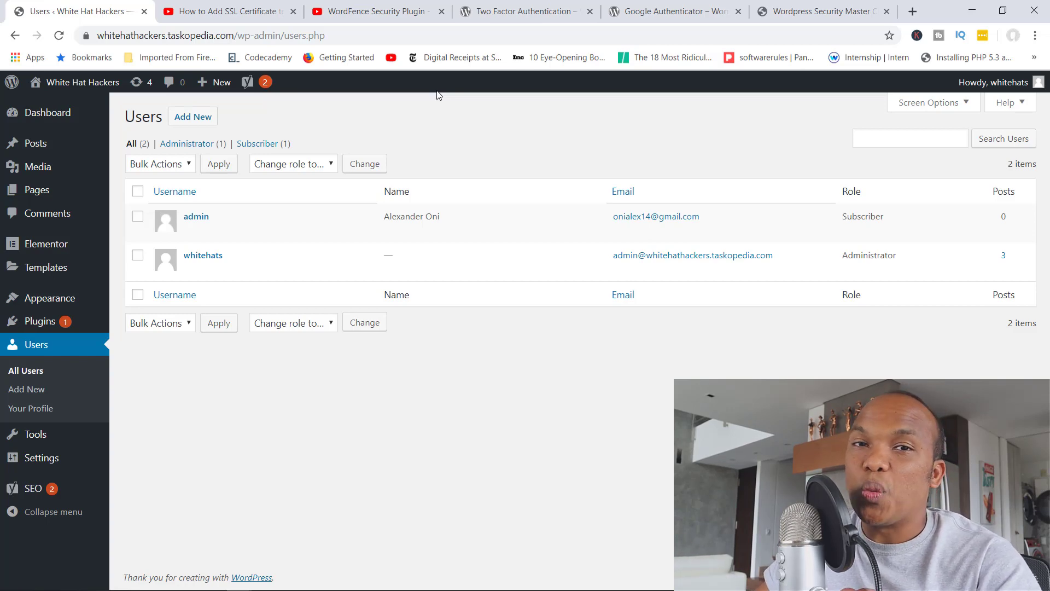
pyautogui.click(239, 12)
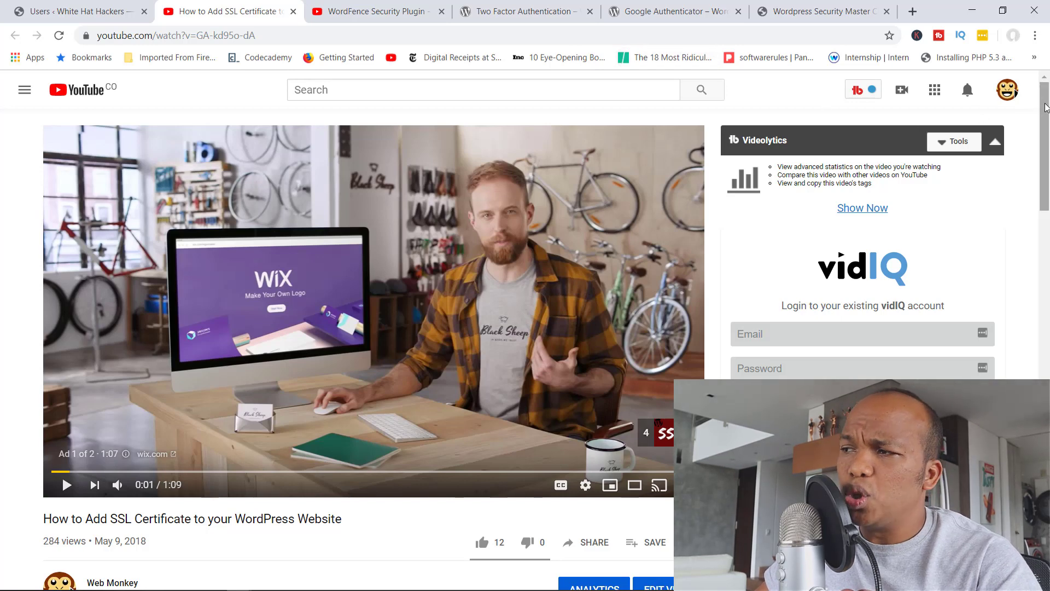
pyautogui.moveTo(1046, 106); pyautogui.dragTo(1046, 116)
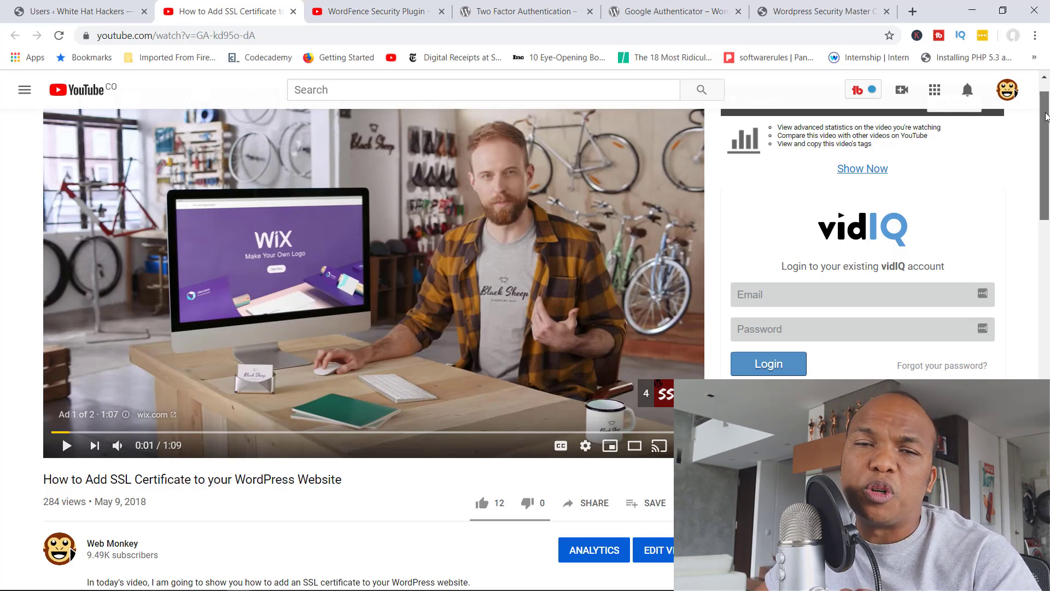
pyautogui.moveTo(1046, 115); pyautogui.dragTo(1046, 111)
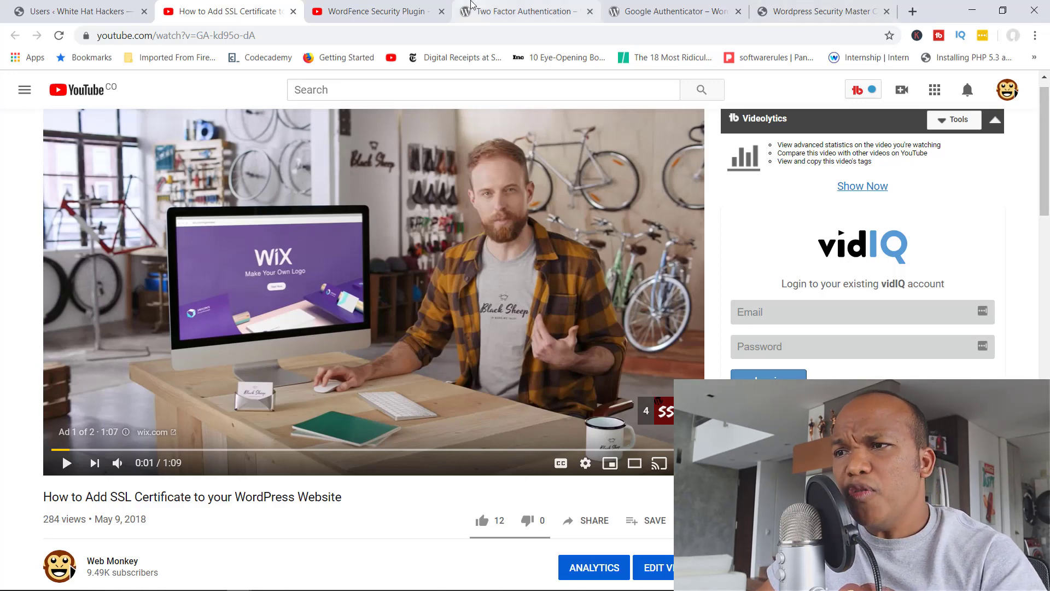
pyautogui.click(293, 12)
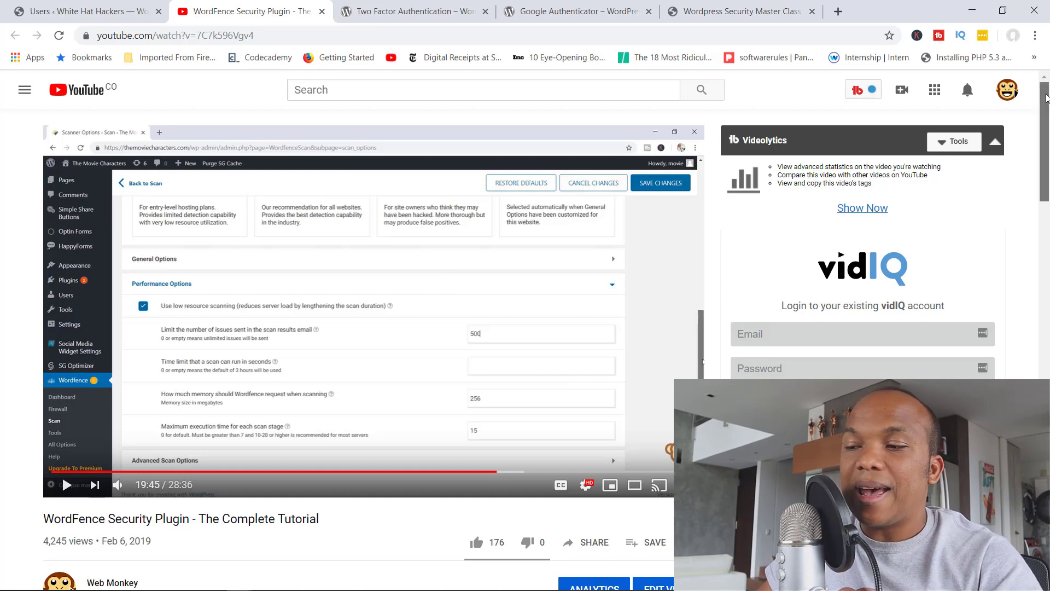
# Step: Look over and close the WordFence tutorial page, and view the Two Factor Authentication and Google Authenticator plugin pages on WordPress.org
pyautogui.moveTo(1045, 100); pyautogui.dragTo(1046, 110)
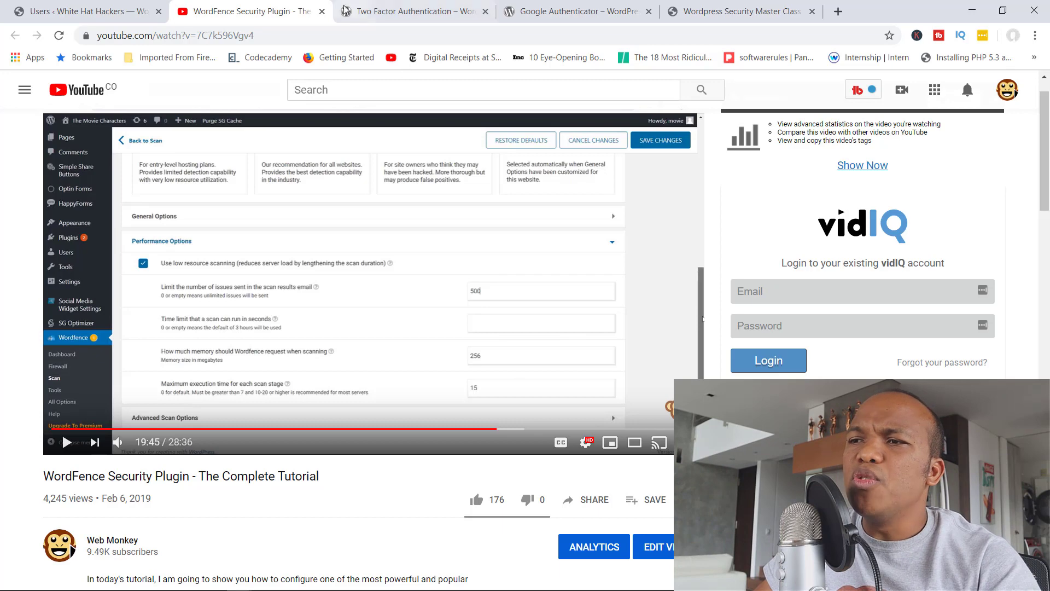
pyautogui.click(323, 12)
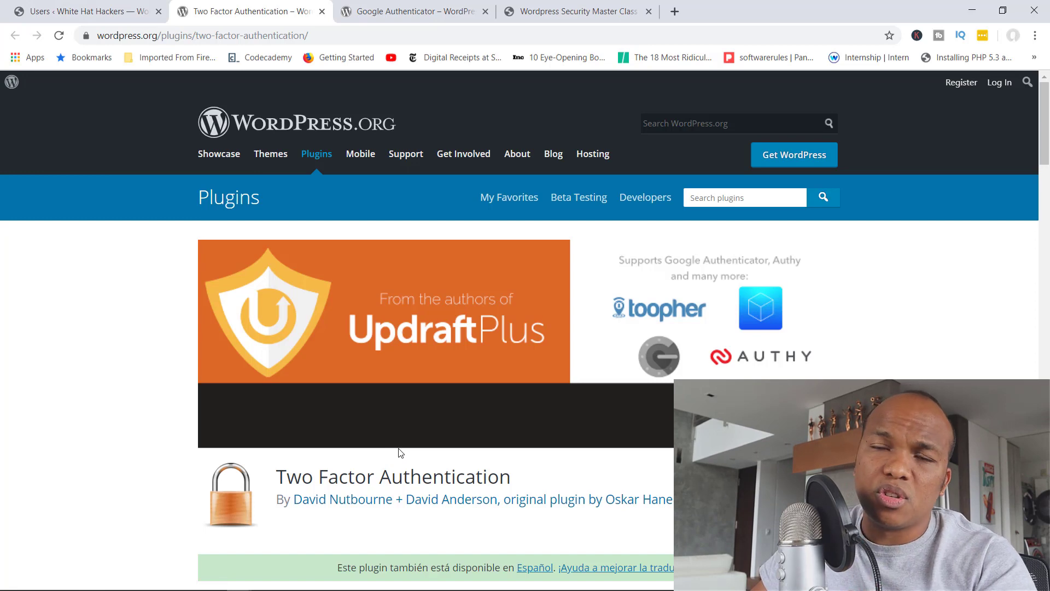
pyautogui.click(413, 11)
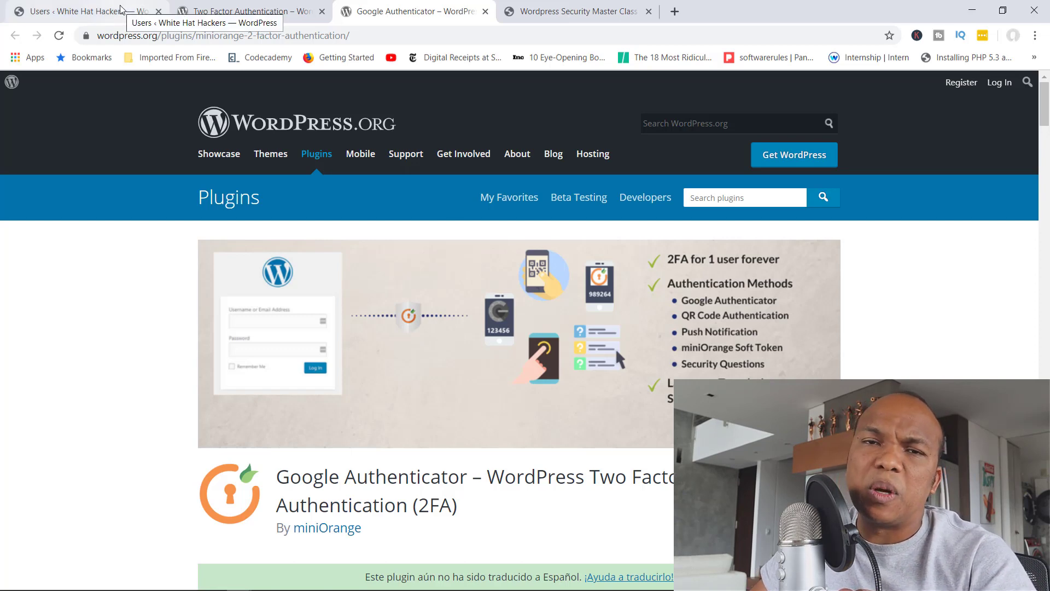
# Step: Return to the White Hat Hackers dashboard and open its list of installed plugins
pyautogui.click(142, 16)
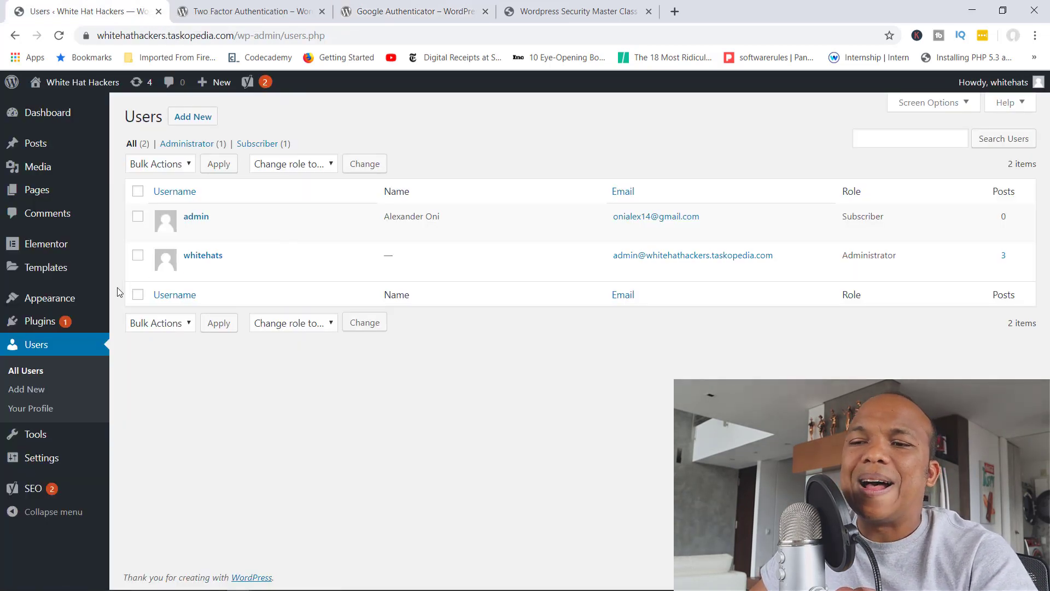
pyautogui.moveTo(96, 327)
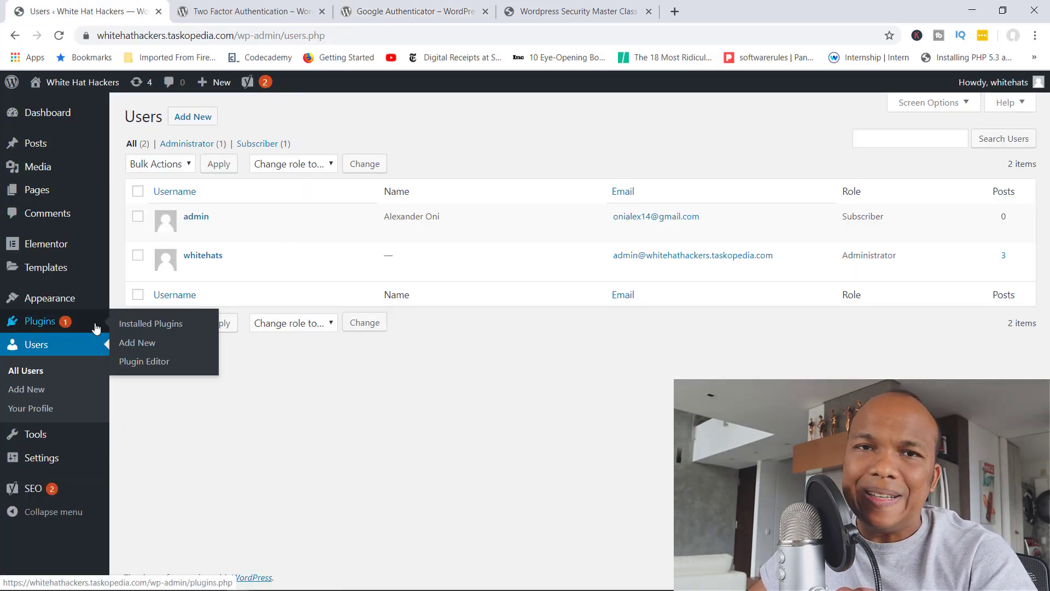
pyautogui.click(145, 327)
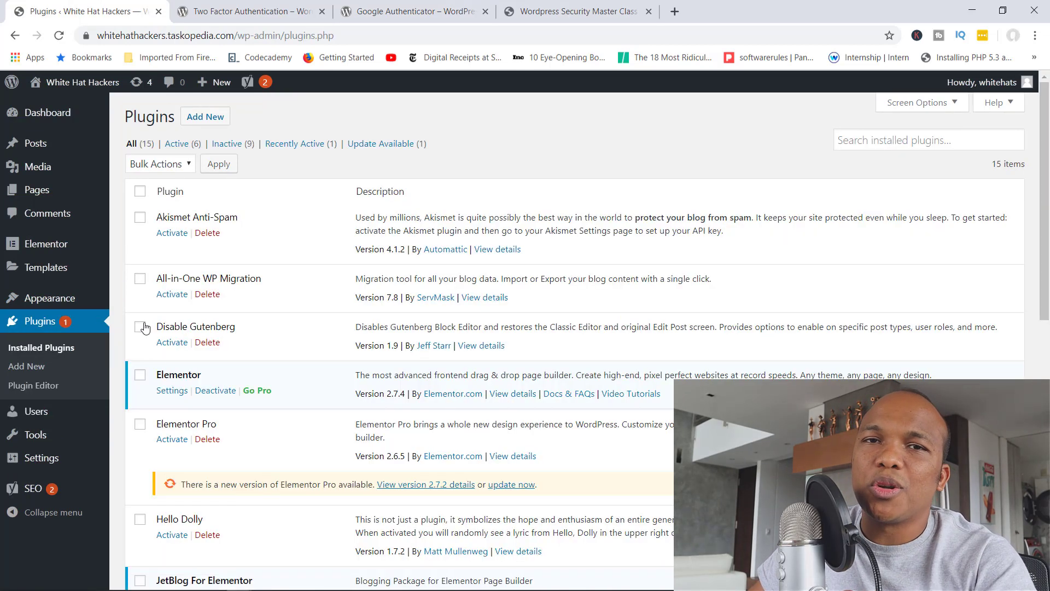